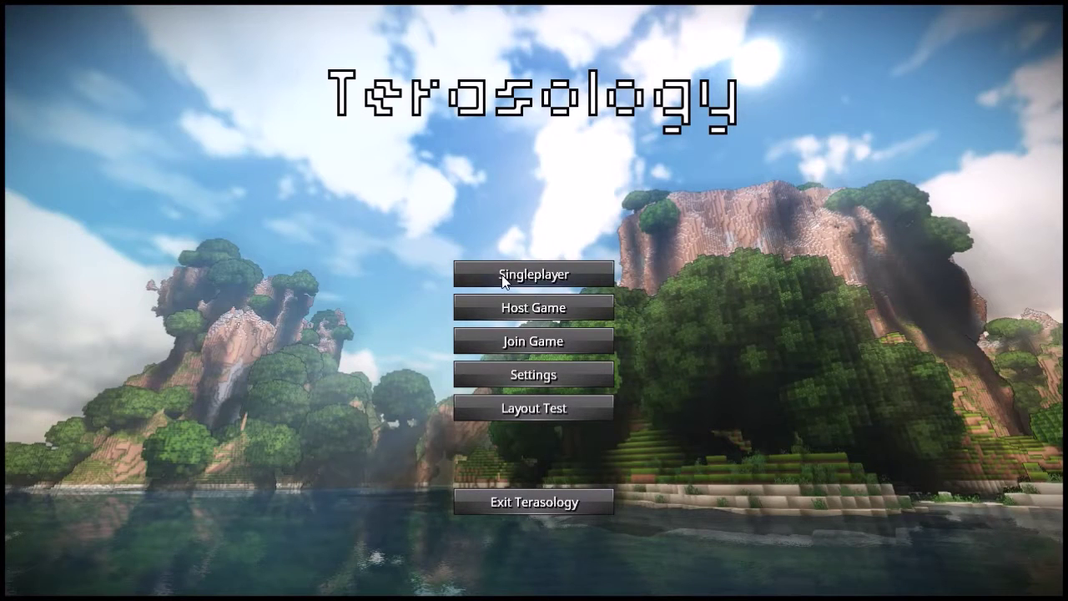
Step: Create a singleplayer game with the Core Gameplay template and Perlin world generator, activate the Caves module, and start playing
{"action": "left_click", "coordinate": [431, 508]}
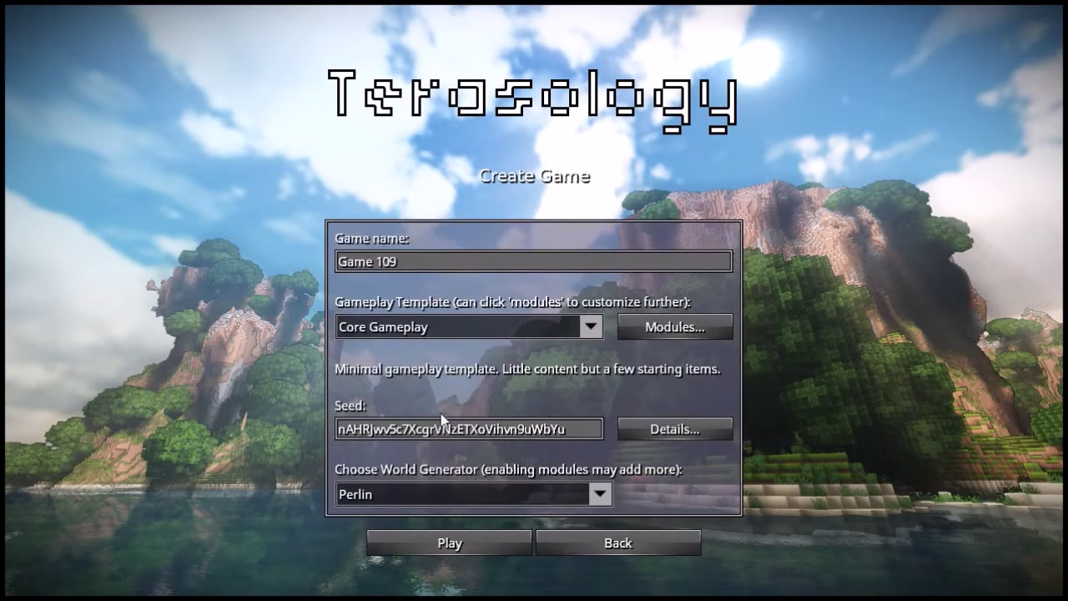
{"action": "left_click", "coordinate": [652, 332]}
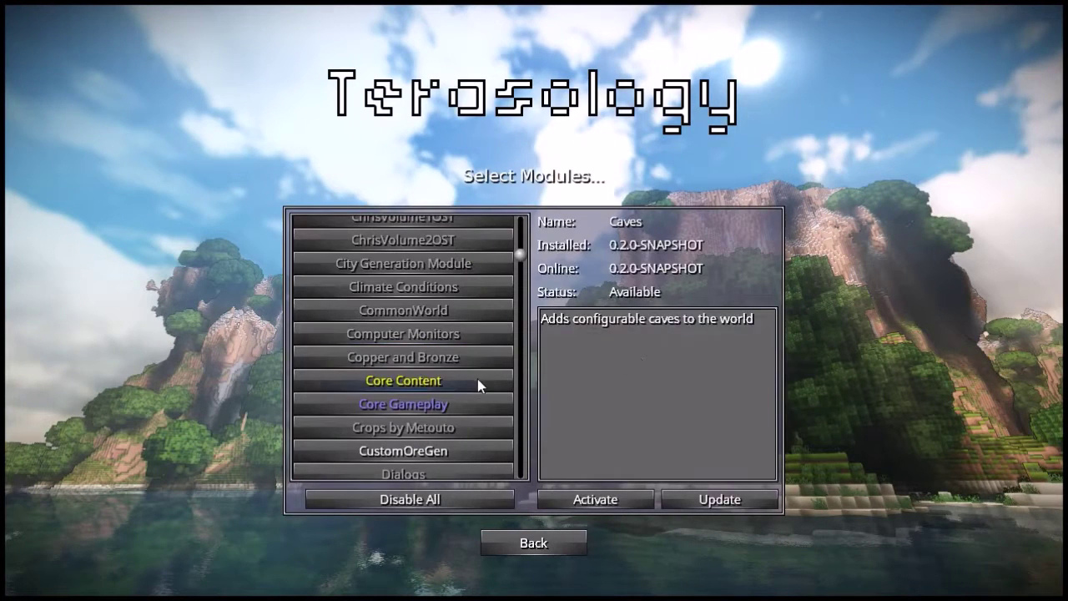
{"action": "scroll", "coordinate": [477, 379], "scroll_direction": "up", "scroll_amount": 6}
{"action": "double_click", "coordinate": [421, 287]}
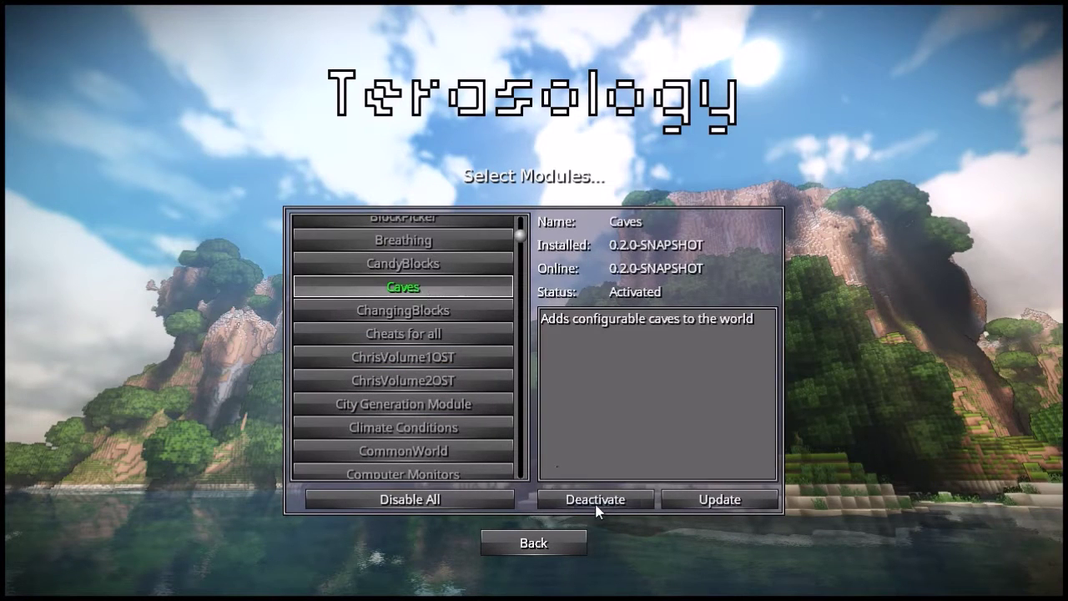
{"action": "left_click", "coordinate": [532, 544]}
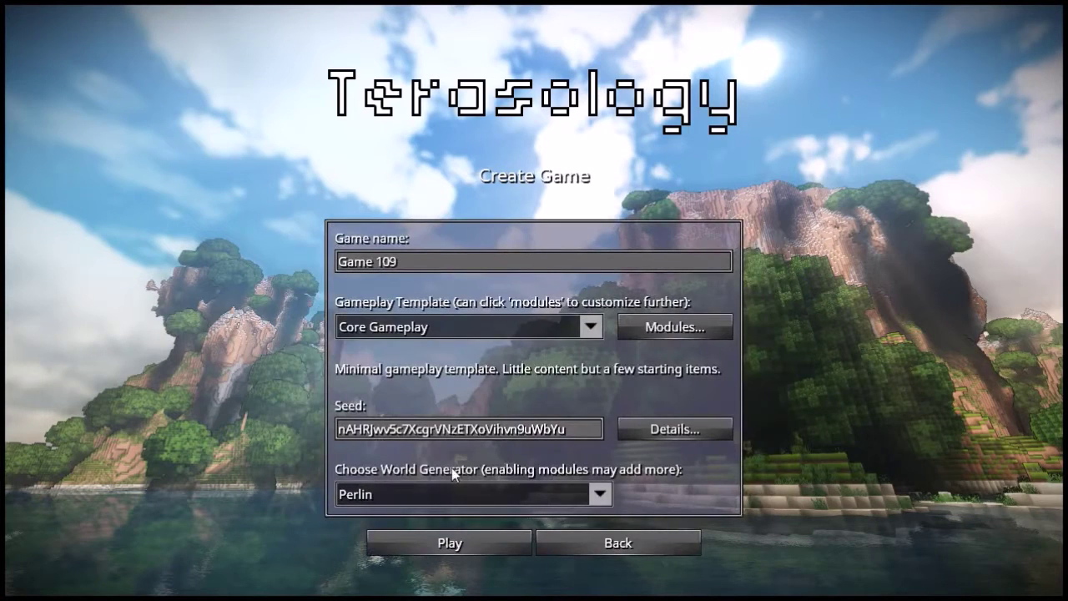
{"action": "left_click", "coordinate": [451, 543]}
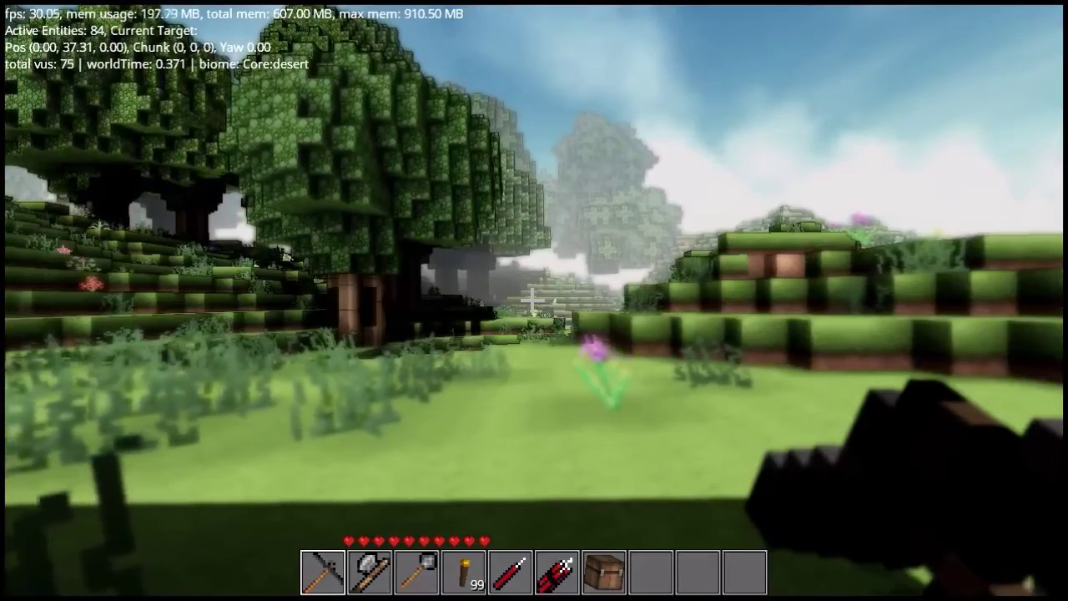
Step: Walk across the meadow at the spawn point and survey the surrounding mountain slopes
{"action": "key", "text": "w"}
{"action": "key", "text": "a"}
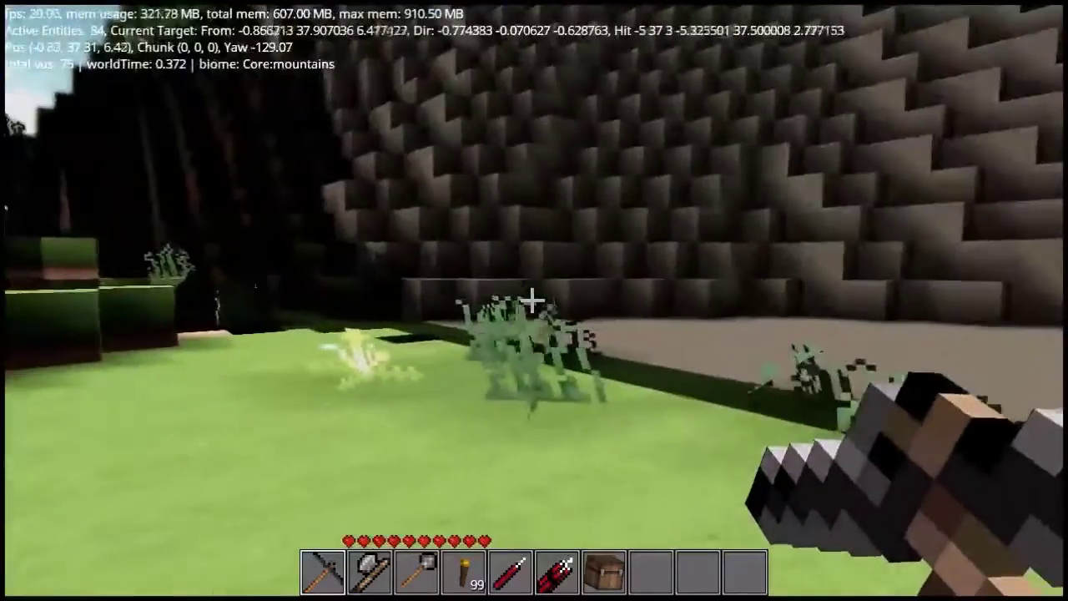
{"action": "key", "text": "w"}
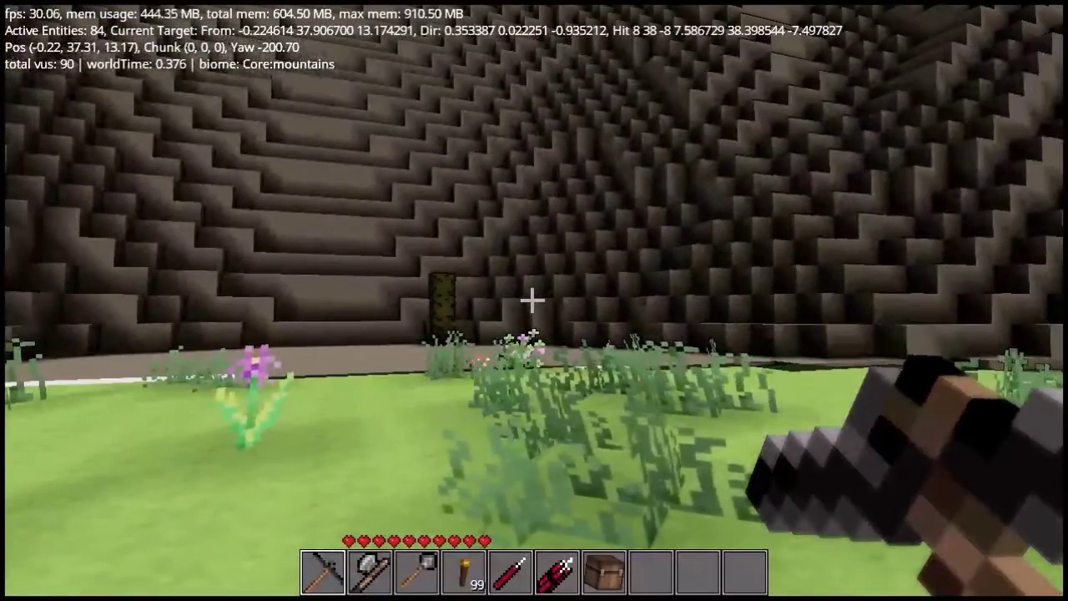
Step: Enable ghost mode with the console command ghost and return to the game
{"action": "key", "text": "grave"}
{"action": "type", "text": "ghost"}
{"action": "key", "text": "Return"}
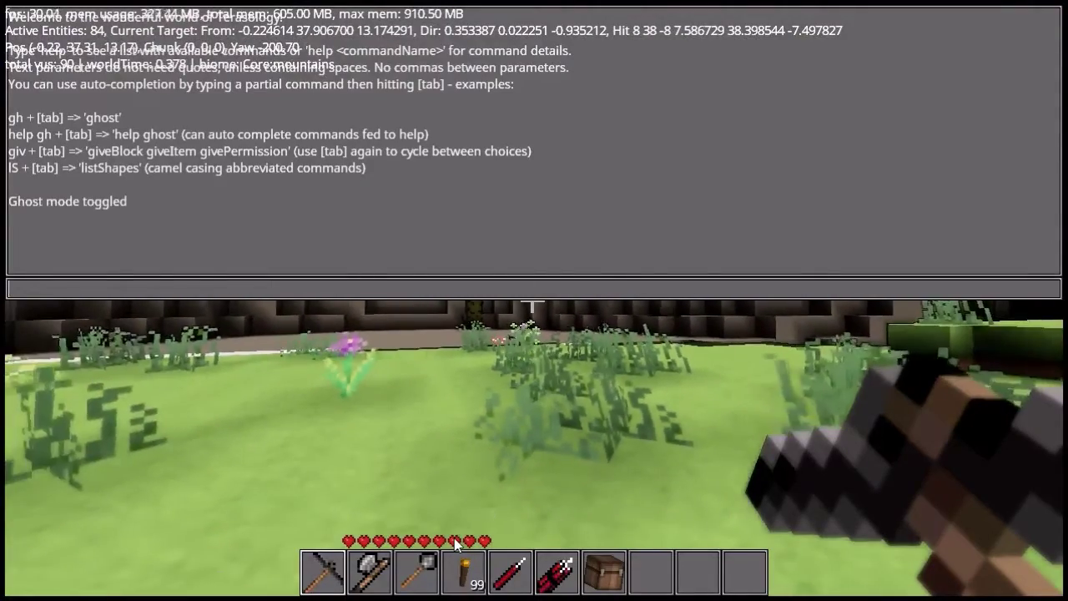
{"action": "key", "text": "grave"}
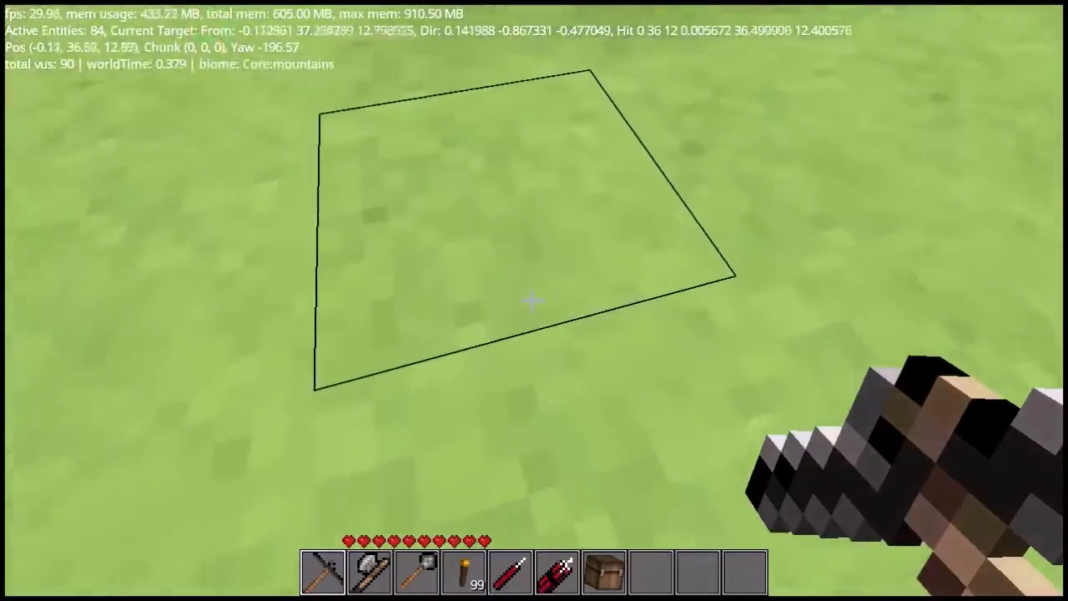
Step: Fly down through the meadow ground and the rock to reach the cave beneath it
{"action": "key", "text": "w"}
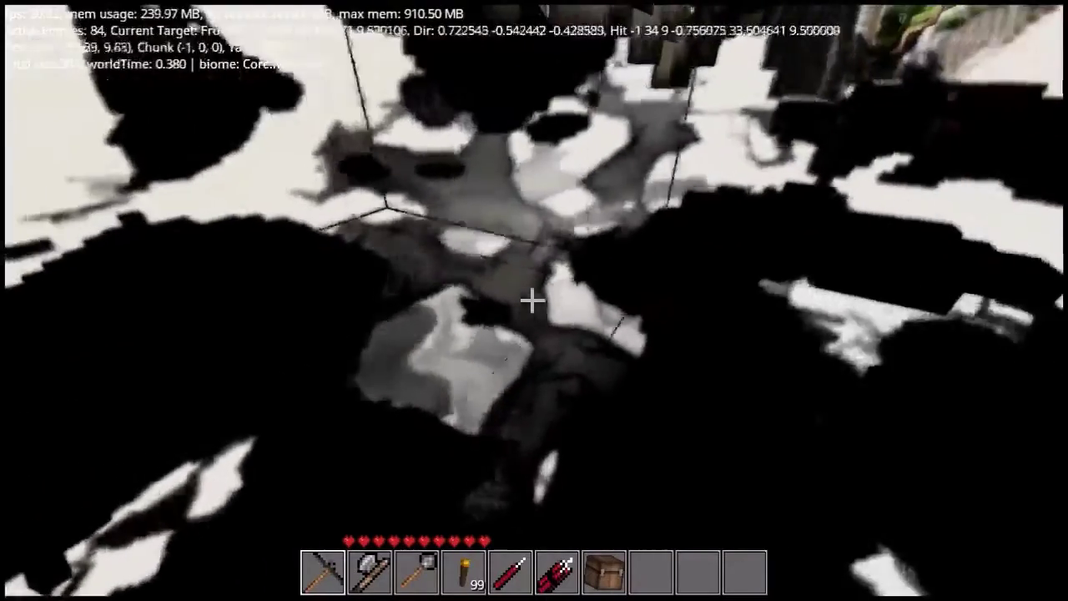
{"action": "key", "text": "w"}
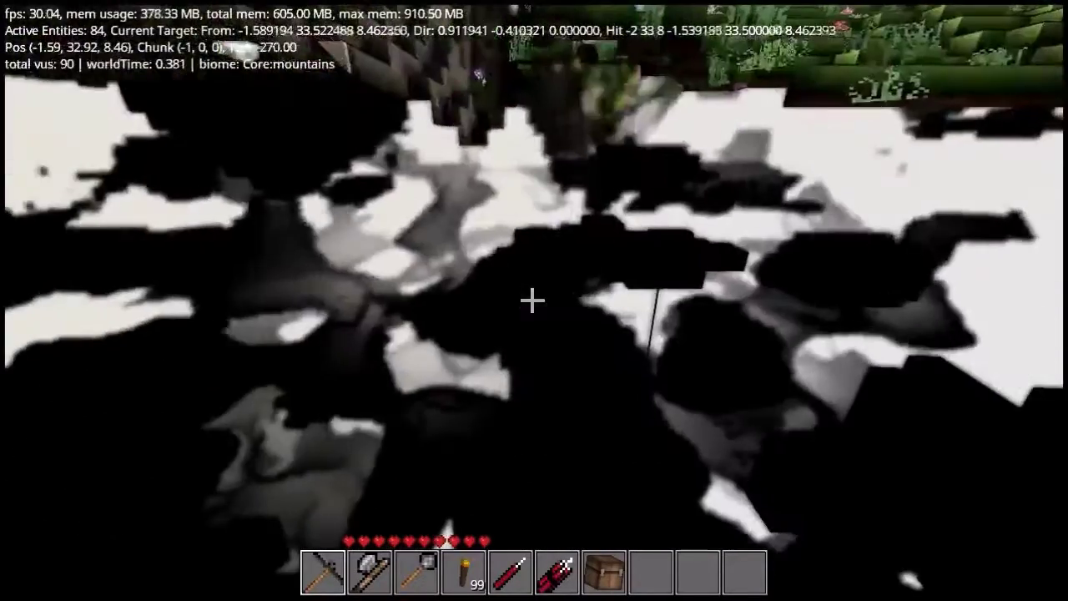
{"action": "key", "text": "w"}
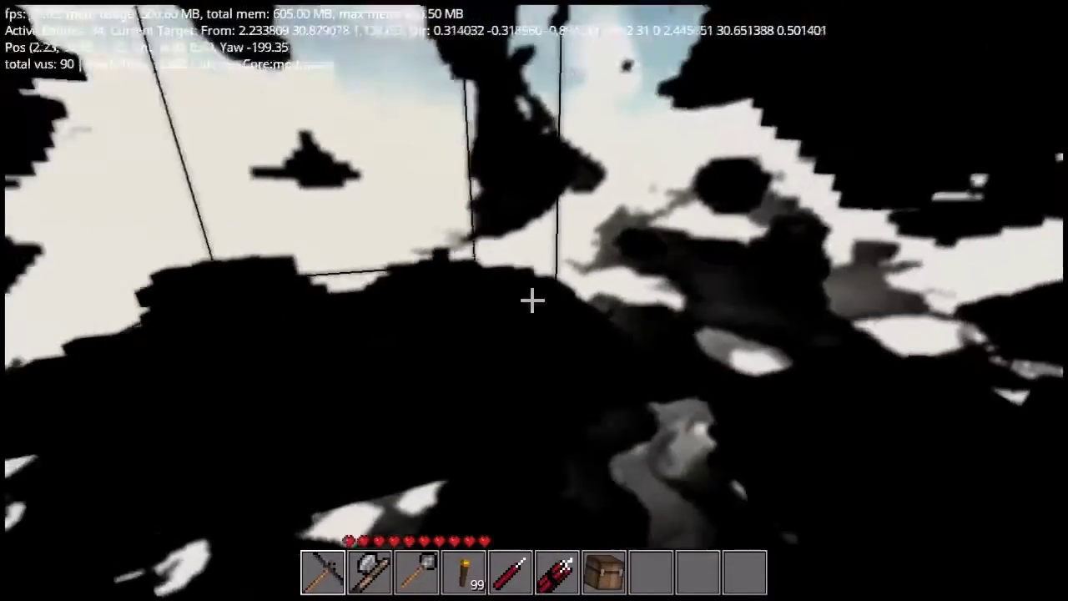
{"action": "key", "text": "w"}
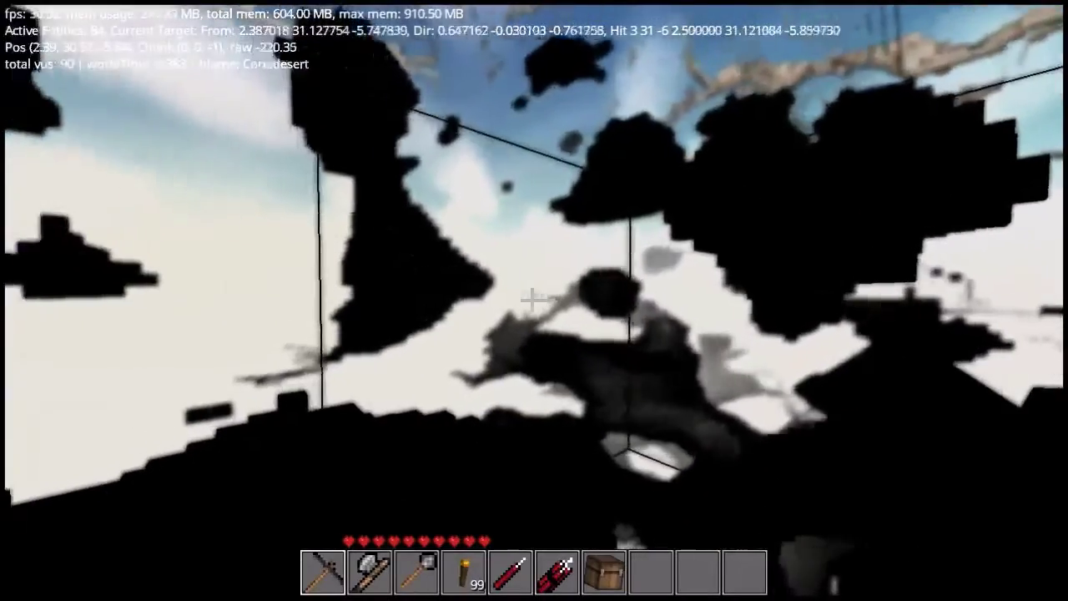
{"action": "key", "text": "w"}
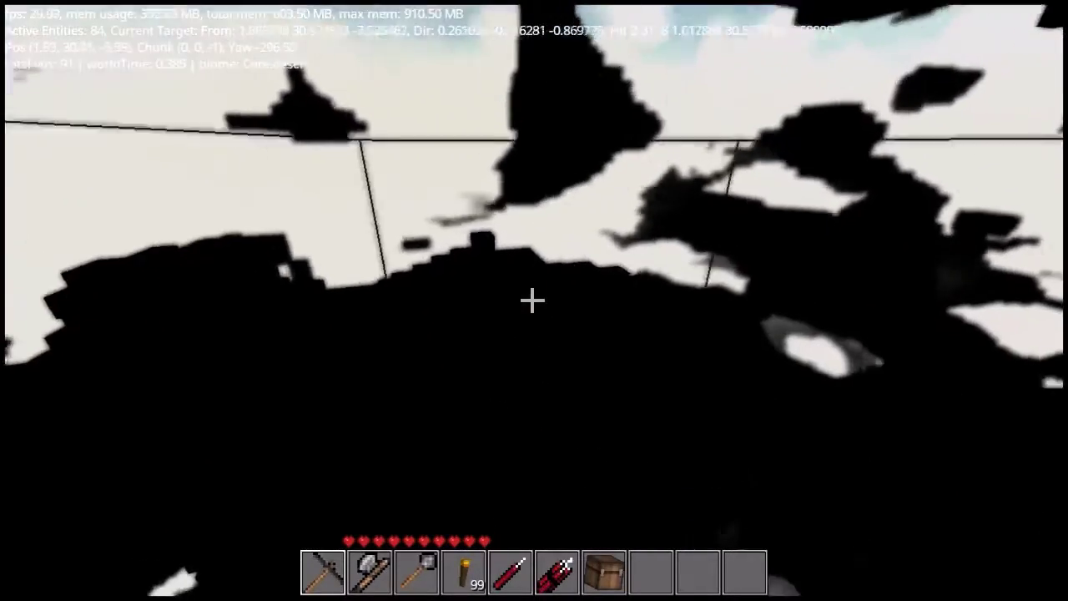
{"action": "key", "text": "w"}
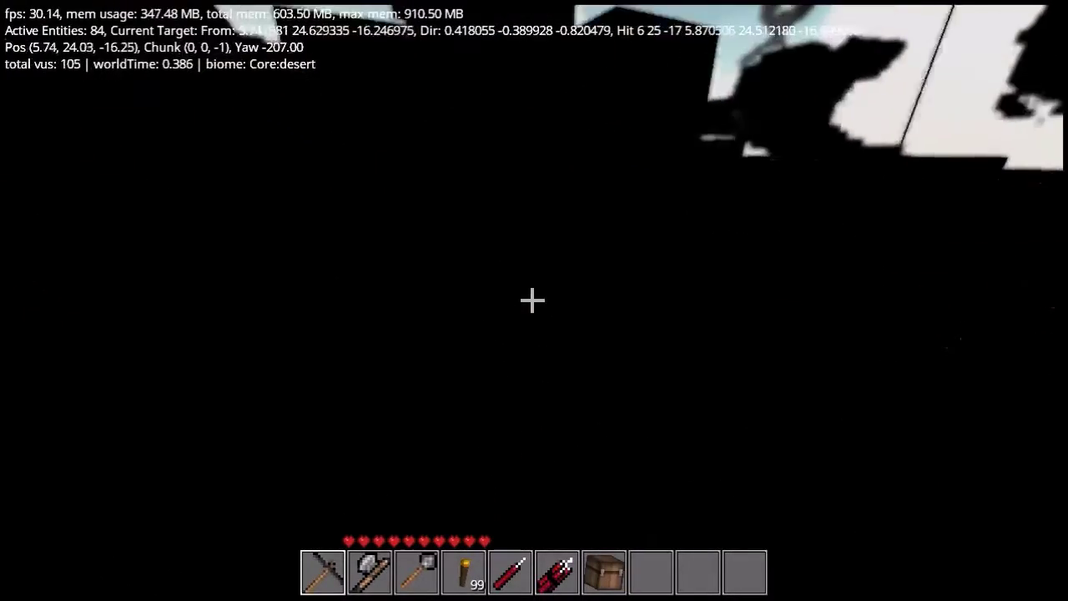
Step: Equip the torch and fly down into the dark cave chamber
{"action": "key", "text": "4"}
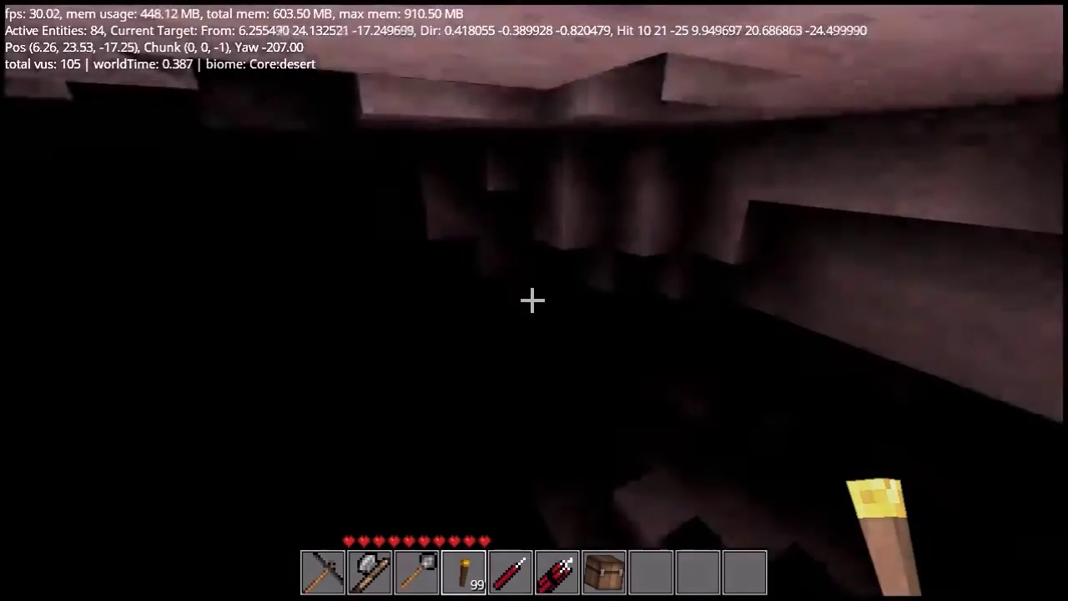
{"action": "key", "text": "w"}
{"action": "key", "text": "w"}
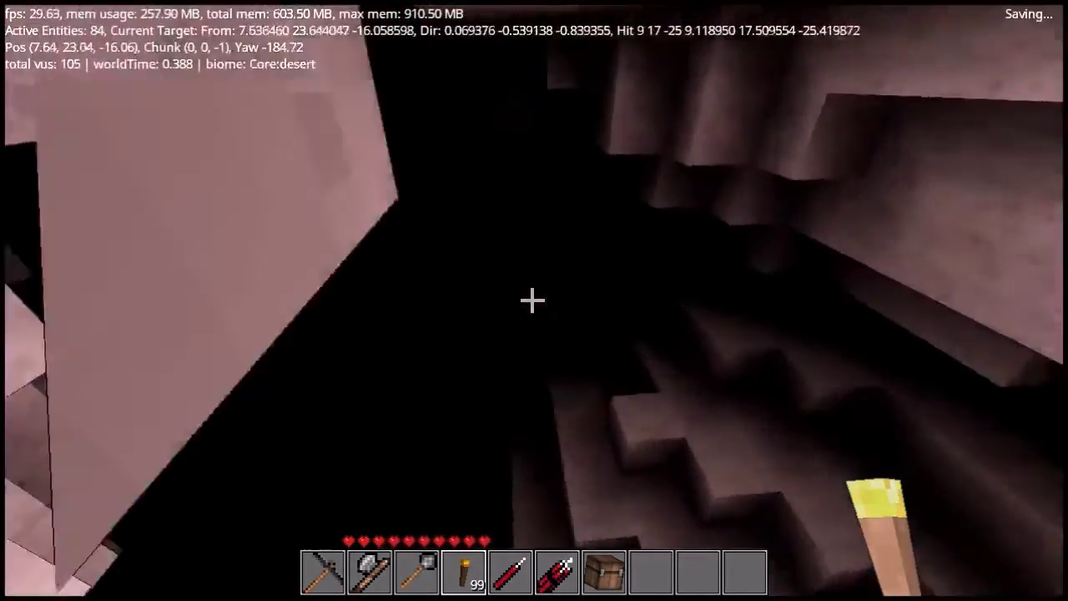
{"action": "key", "text": "w"}
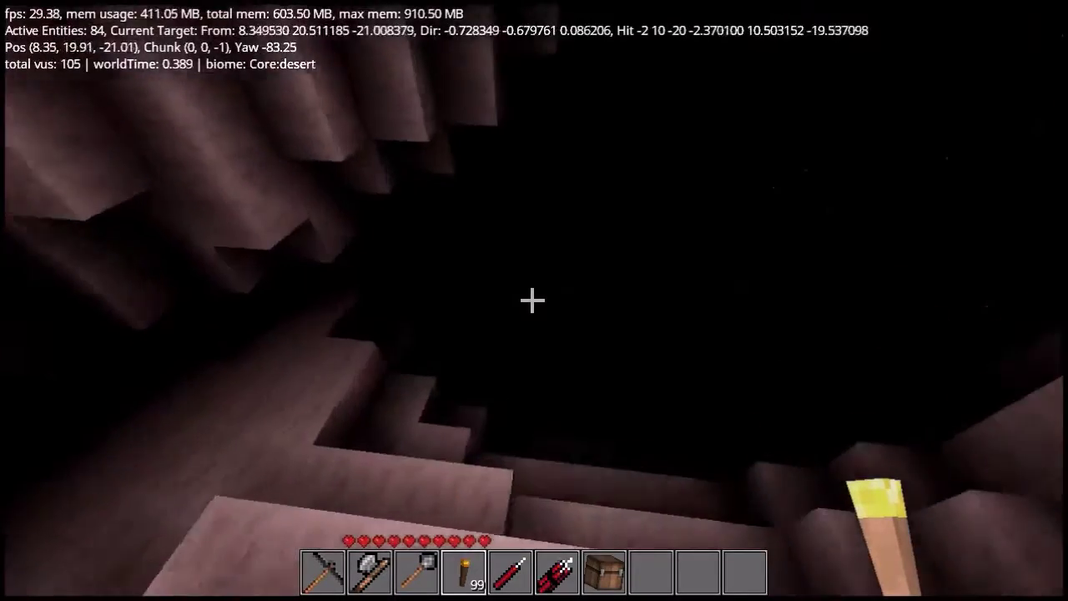
Step: Switch ghost mode off through the console and descend the stepped cave slope on foot
{"action": "key", "text": "grave"}
{"action": "key", "text": "Return"}
{"action": "key", "text": "grave"}
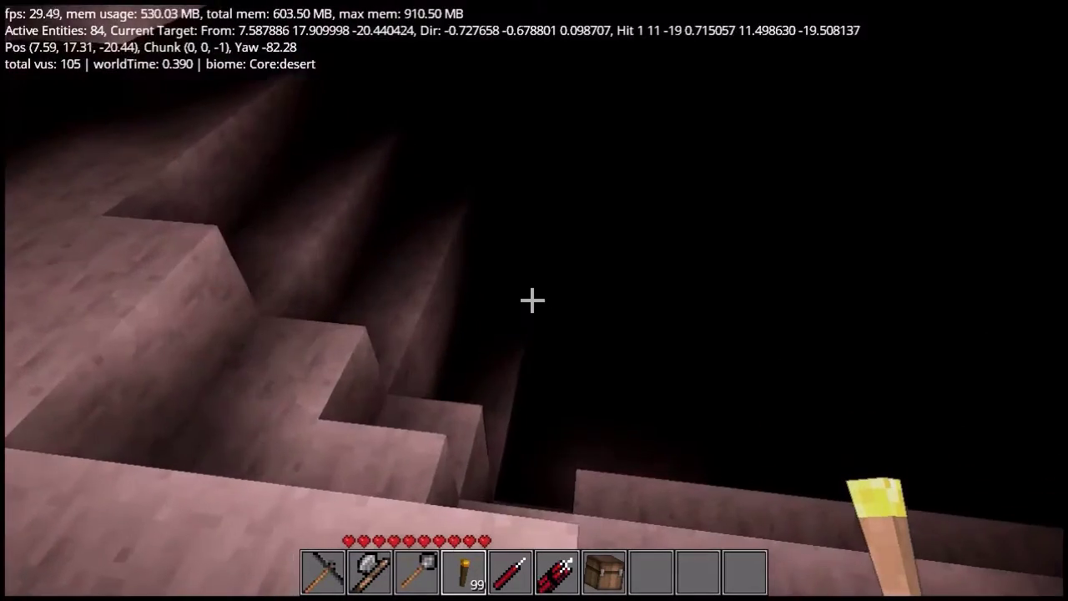
{"action": "key", "text": "a"}
{"action": "key", "text": "w"}
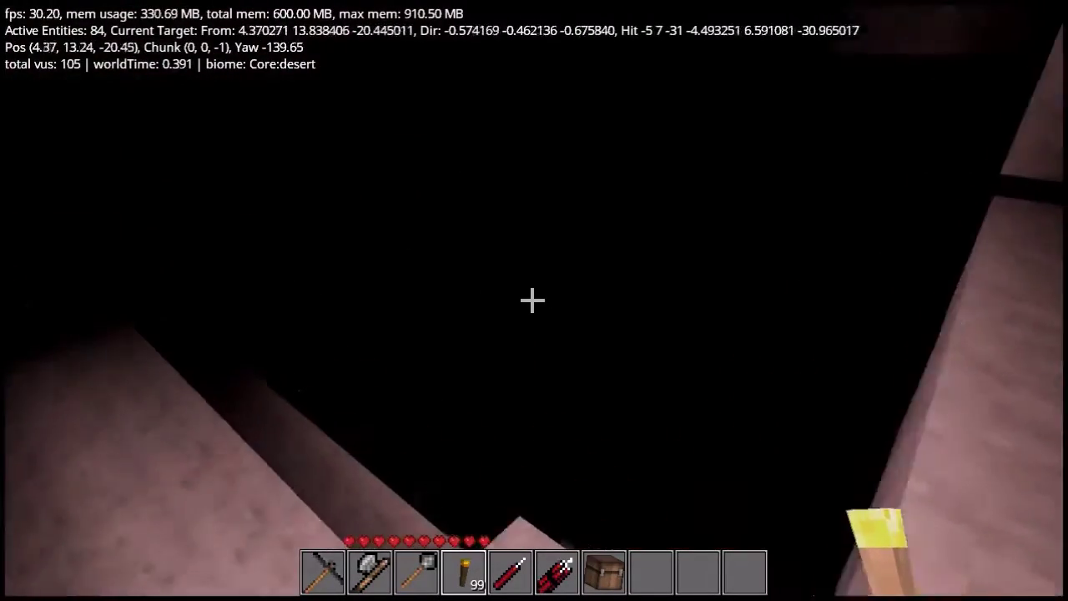
Step: Switch ghost mode back on with the console command ghost and rise above the cave slope
{"action": "key", "text": "grave"}
{"action": "type", "text": "ghos"}
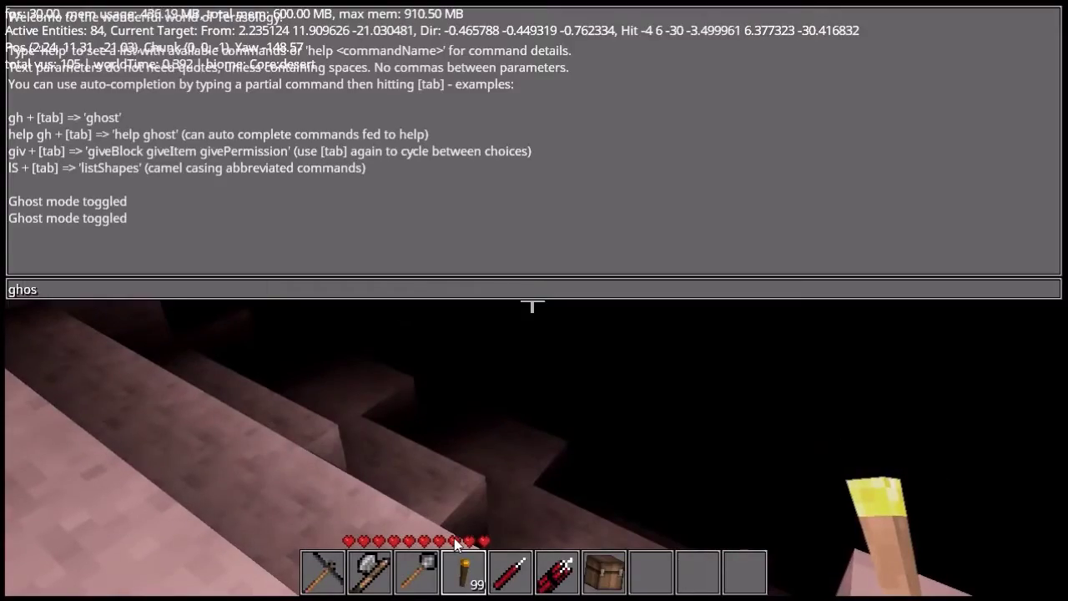
{"action": "type", "text": "t"}
{"action": "key", "text": "Return"}
{"action": "key", "text": "grave"}
{"action": "key", "text": "space"}
{"action": "key", "text": "w"}
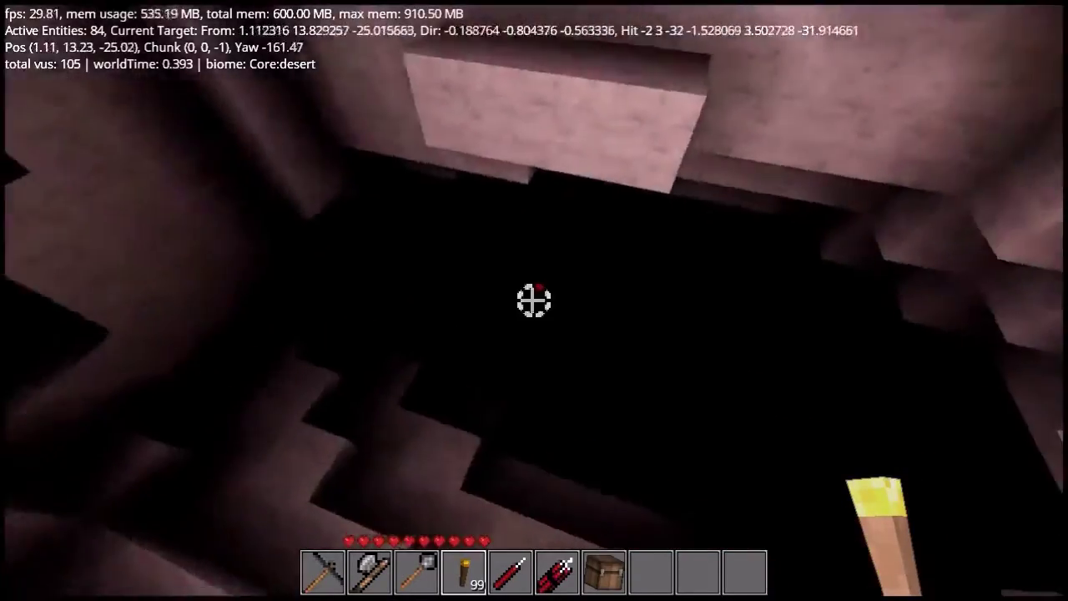
Step: Throw torches down into the dark shaft to light it, and fly in after them
{"action": "key", "text": "q"}
{"action": "key", "text": "s"}
{"action": "key", "text": "d"}
{"action": "key", "text": "w"}
{"action": "key", "text": "a"}
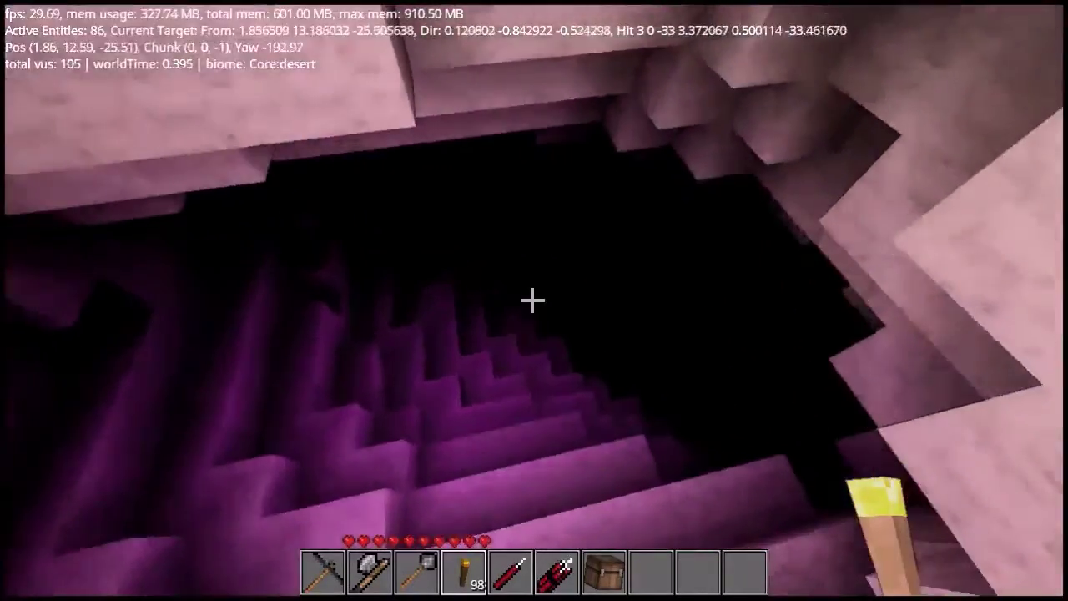
{"action": "key", "text": "w"}
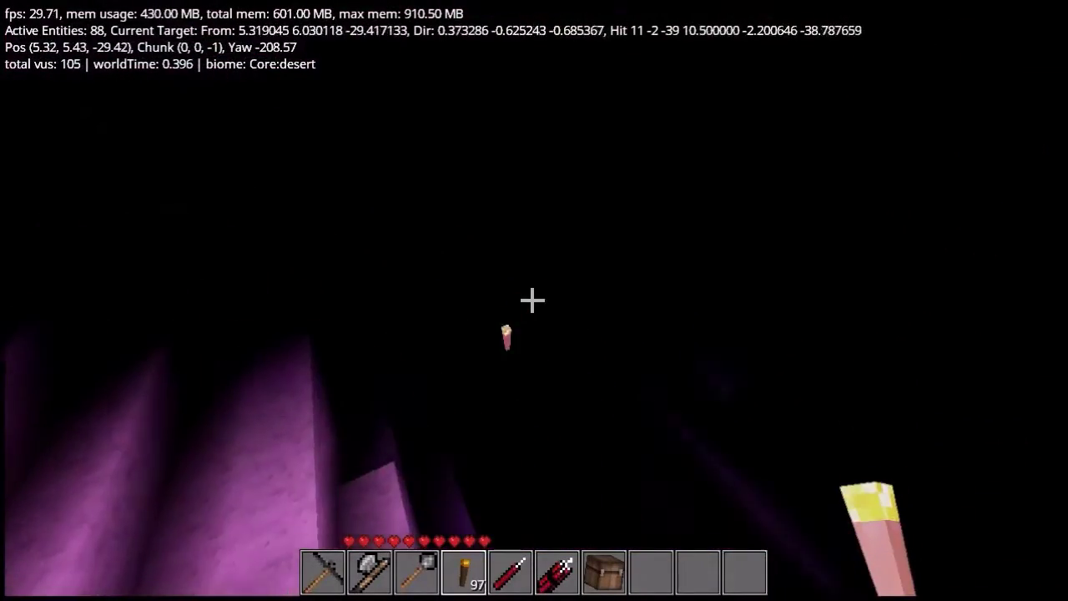
Step: Fly down to the narrow crevice in the shaft and place a torch on its wall
{"action": "key", "text": "w"}
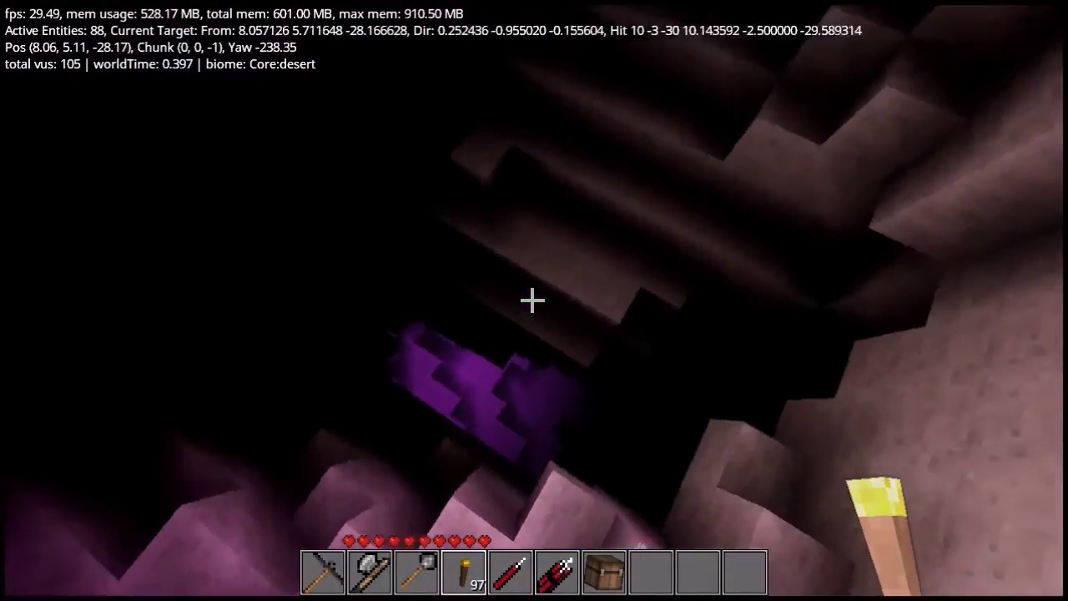
{"action": "key", "text": "w"}
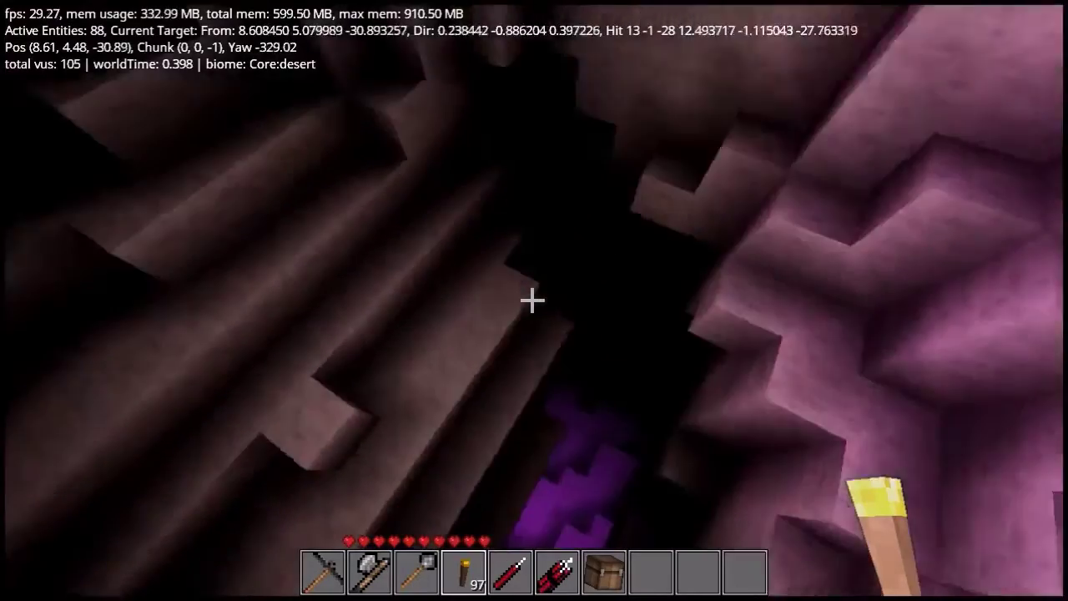
{"action": "key", "text": "w"}
{"action": "right_click", "coordinate": [532, 300]}
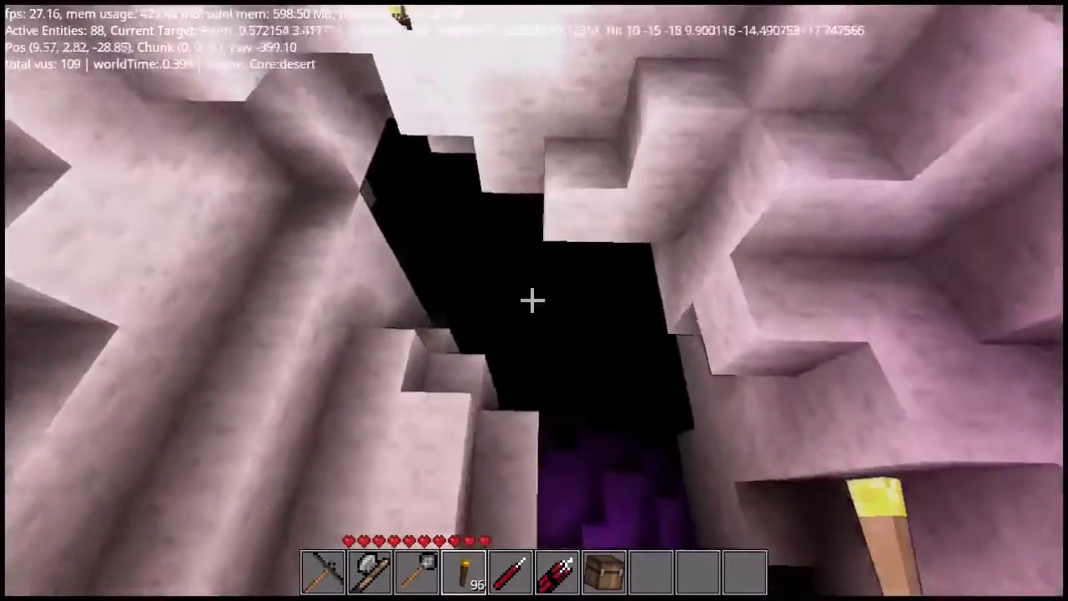
Step: Explore the cavern below the crevice and use another torch to light its dark side passage
{"action": "key", "text": "w"}
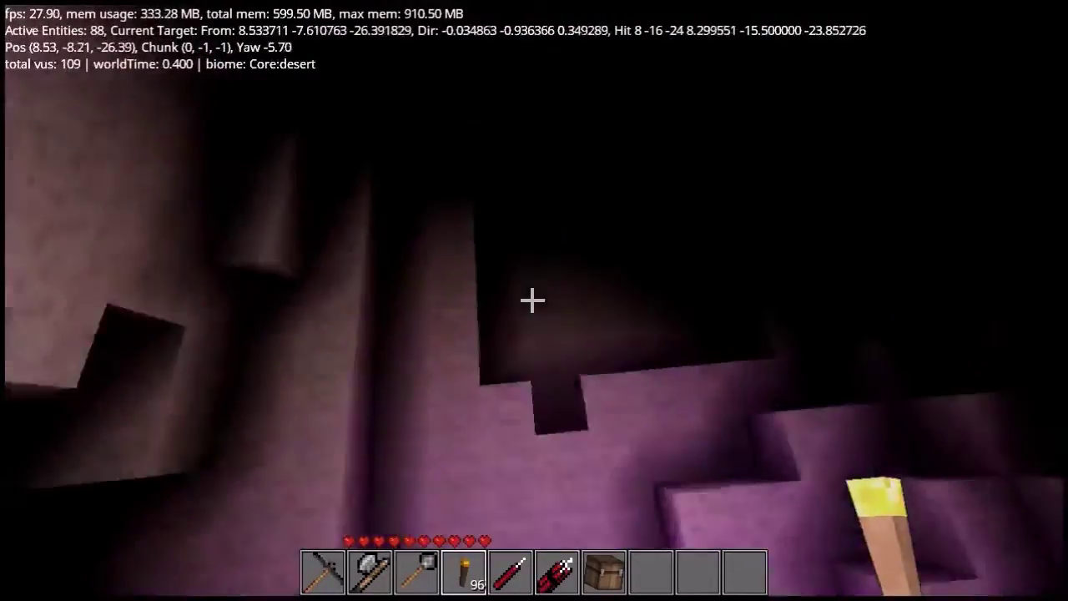
{"action": "key", "text": "w"}
{"action": "key", "text": "w"}
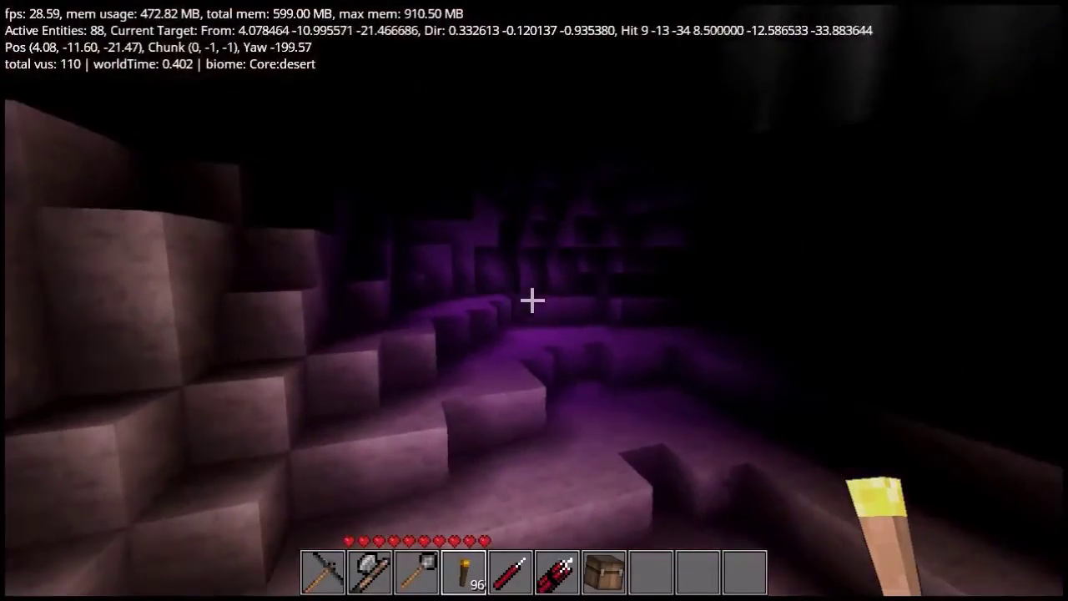
{"action": "key", "text": "w"}
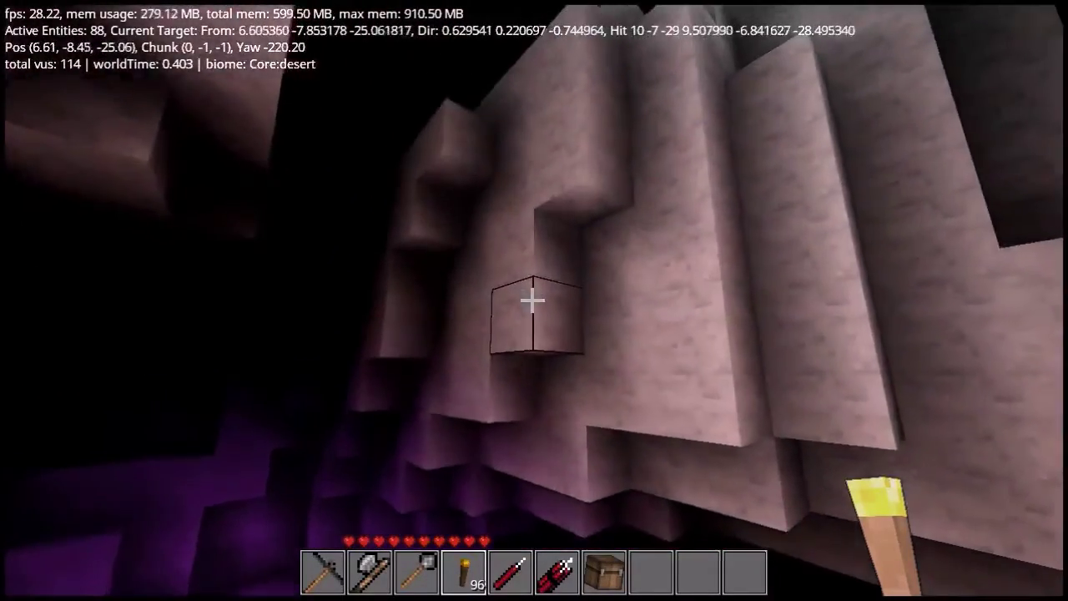
{"action": "key", "text": "w"}
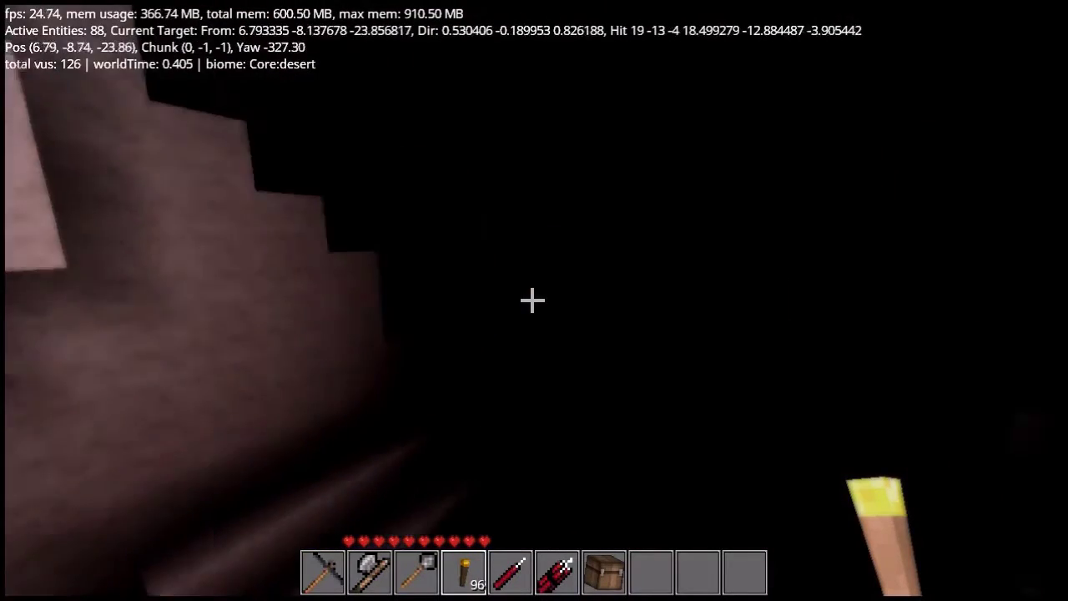
{"action": "key", "text": "w"}
{"action": "right_click", "coordinate": [532, 300]}
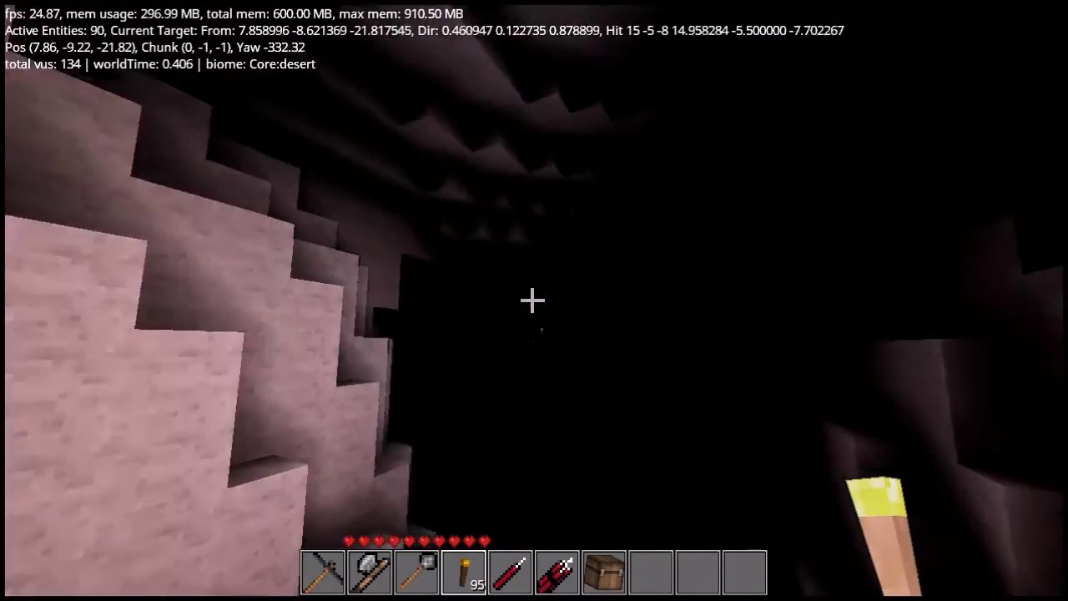
Step: Fly through the torch-lit side passage and on into the rock to examine the extent of the cave system
{"action": "key", "text": "d"}
{"action": "key", "text": "w"}
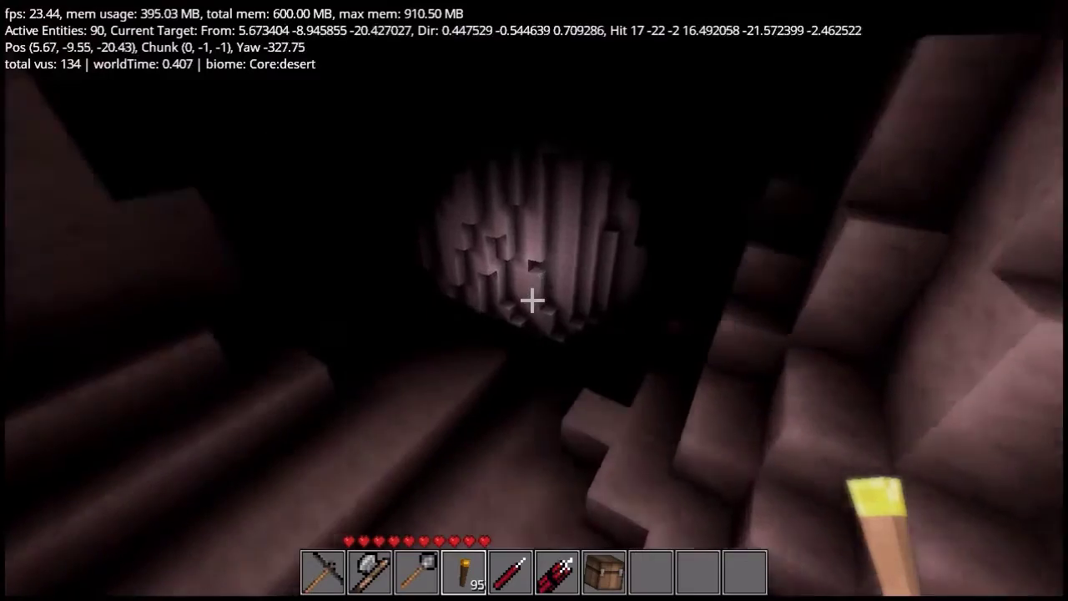
{"action": "key", "text": "w"}
{"action": "key", "text": "w"}
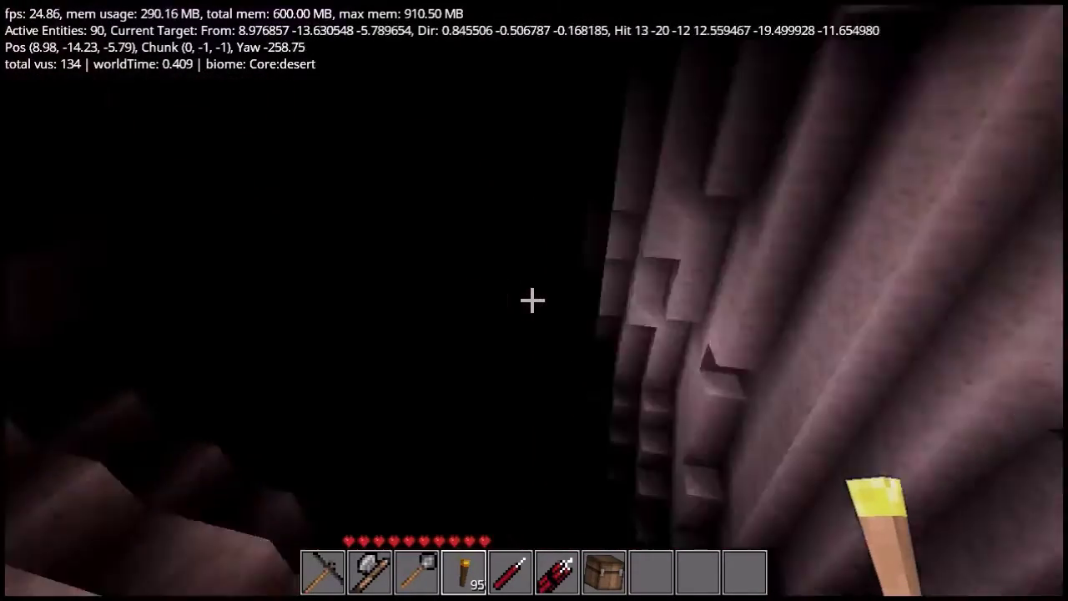
{"action": "key", "text": "w"}
{"action": "key", "text": "w"}
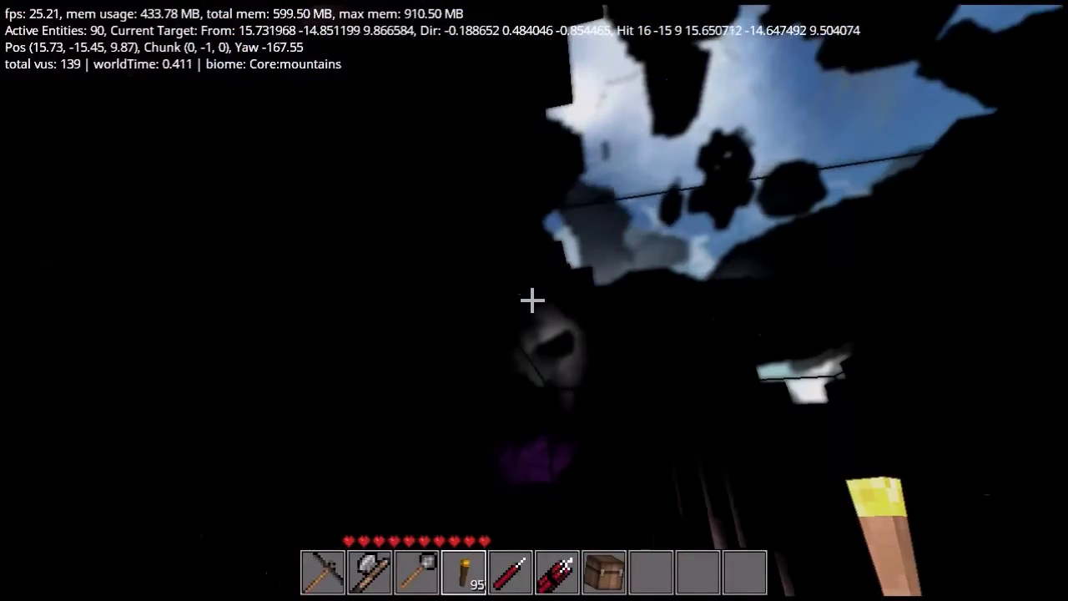
Step: Fly up through the rock toward the surface to examine the cave openings from inside the terrain
{"action": "key", "text": "w"}
{"action": "key", "text": "w"}
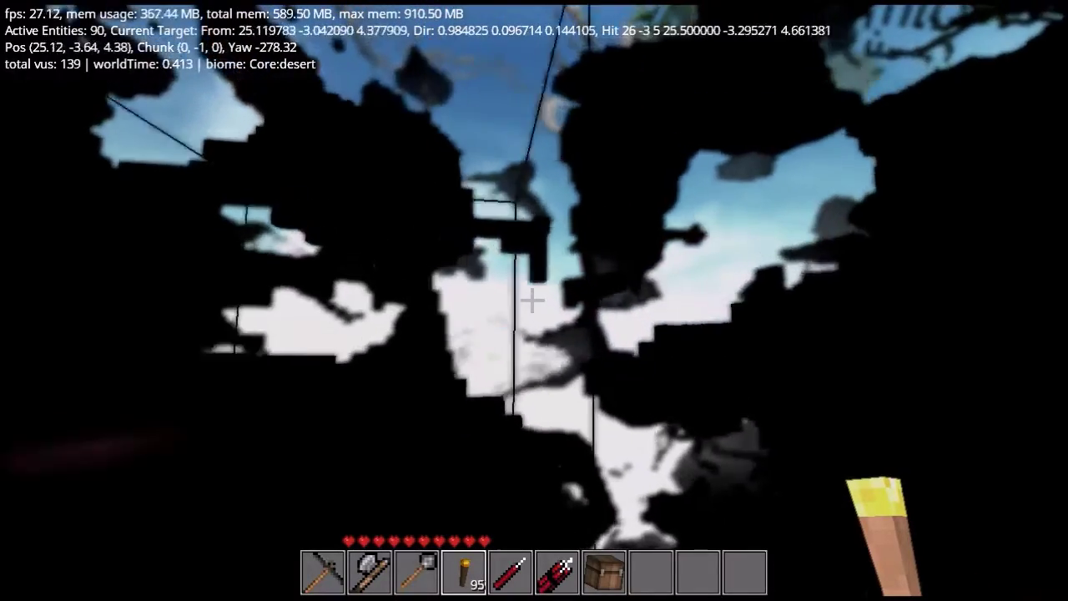
{"action": "key", "text": "w"}
{"action": "key", "text": "w"}
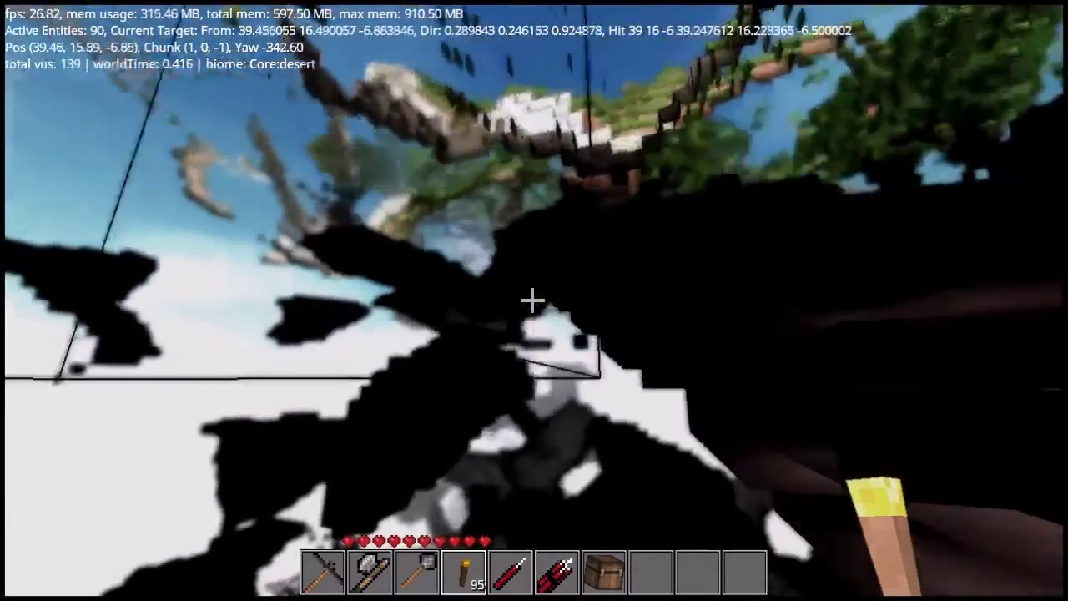
{"action": "key", "text": "w"}
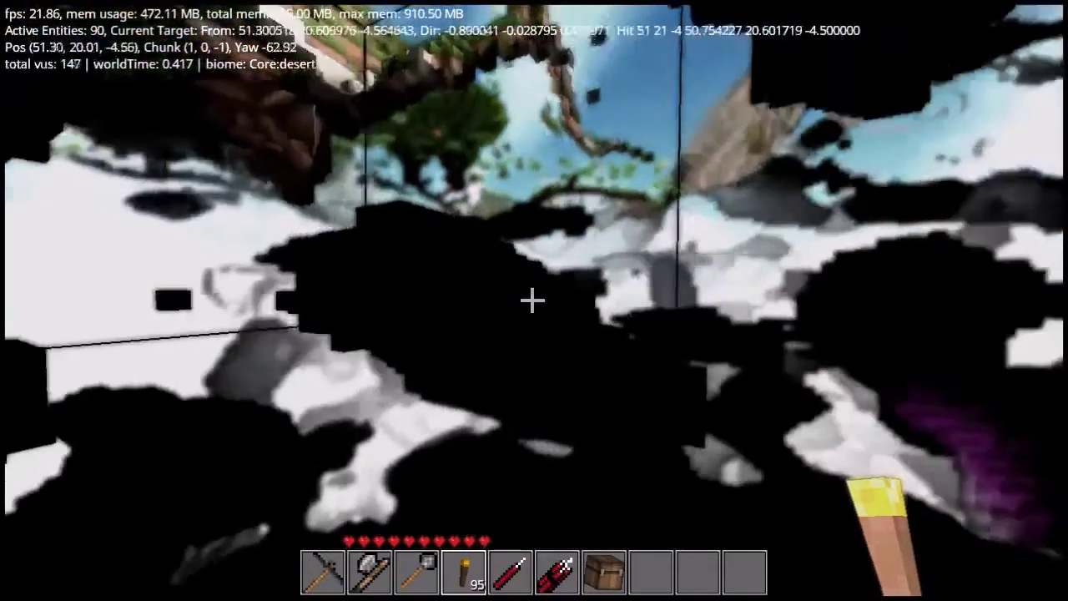
{"action": "key", "text": "w"}
Step: Exit to the main menu and begin creating a new single-player game, checking that its Caves module is active
{"action": "key", "text": "Escape"}
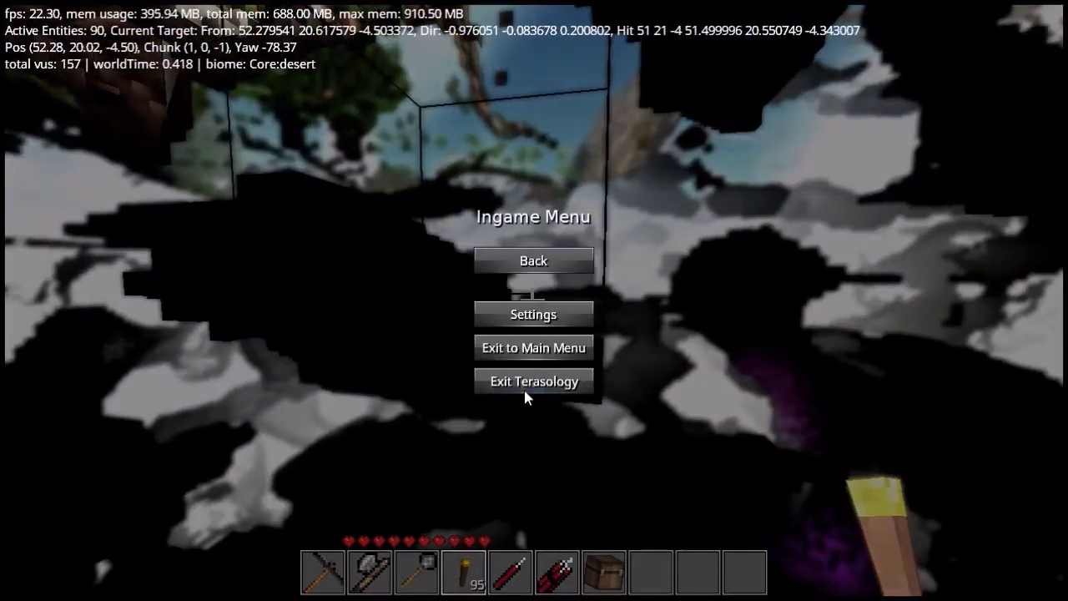
{"action": "left_click", "coordinate": [542, 347]}
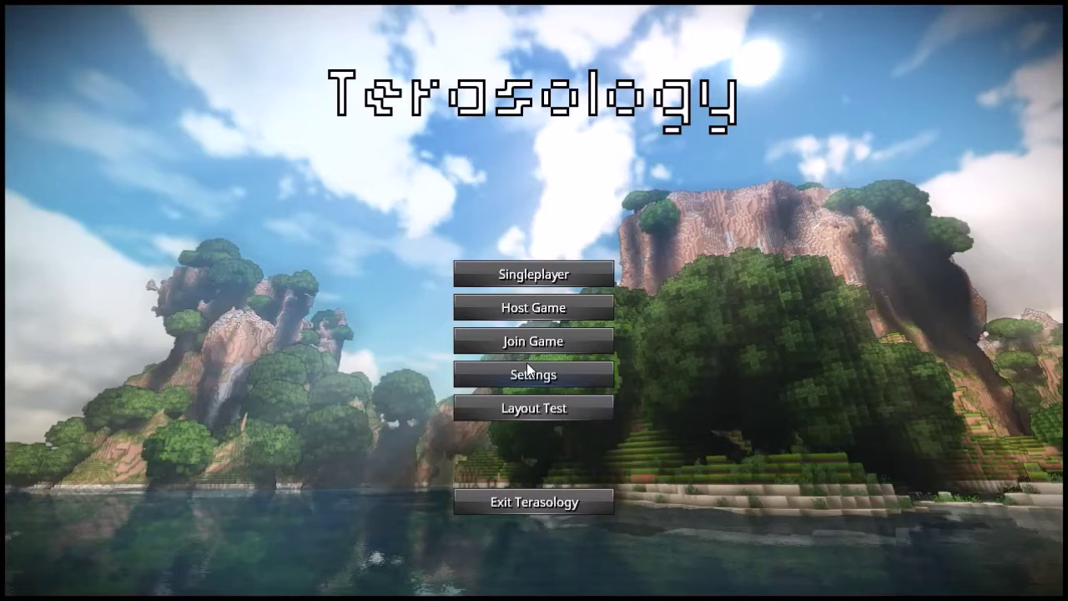
{"action": "left_click", "coordinate": [491, 275]}
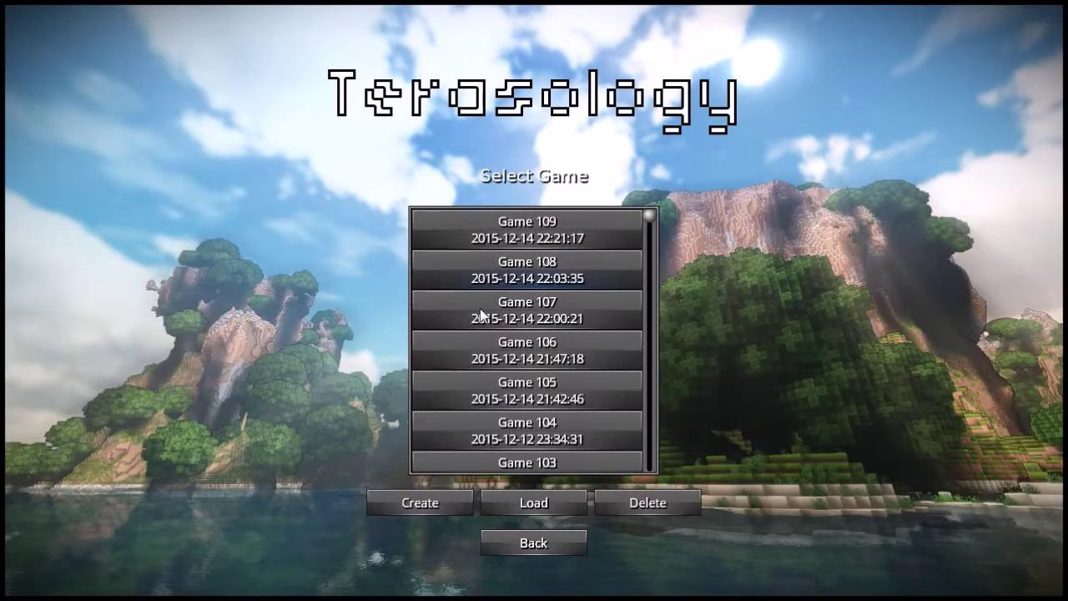
{"action": "left_click", "coordinate": [428, 506]}
{"action": "left_click", "coordinate": [637, 325]}
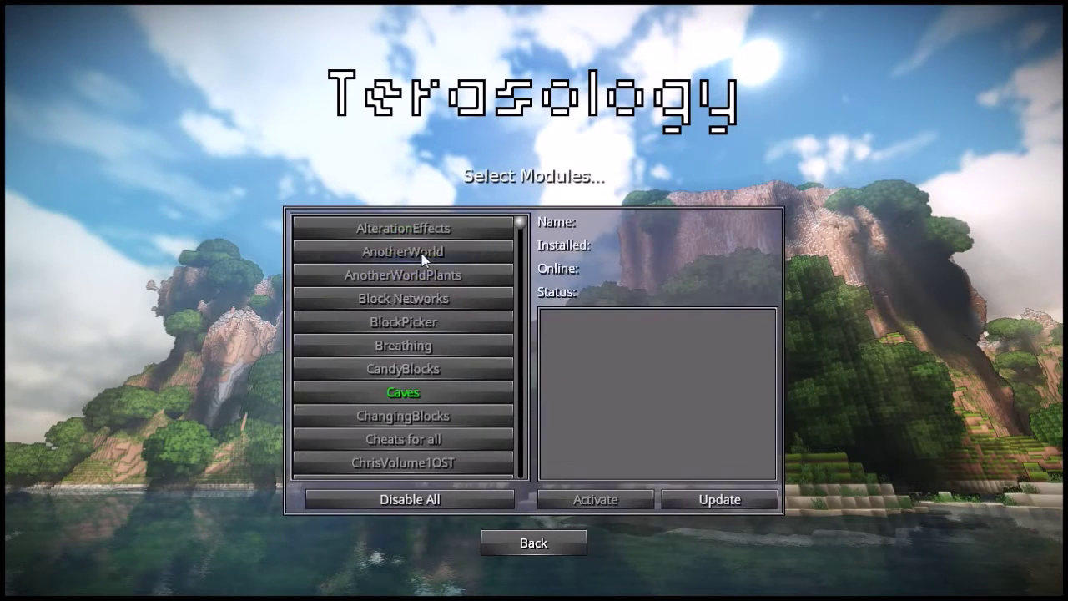
{"action": "left_click", "coordinate": [529, 543]}
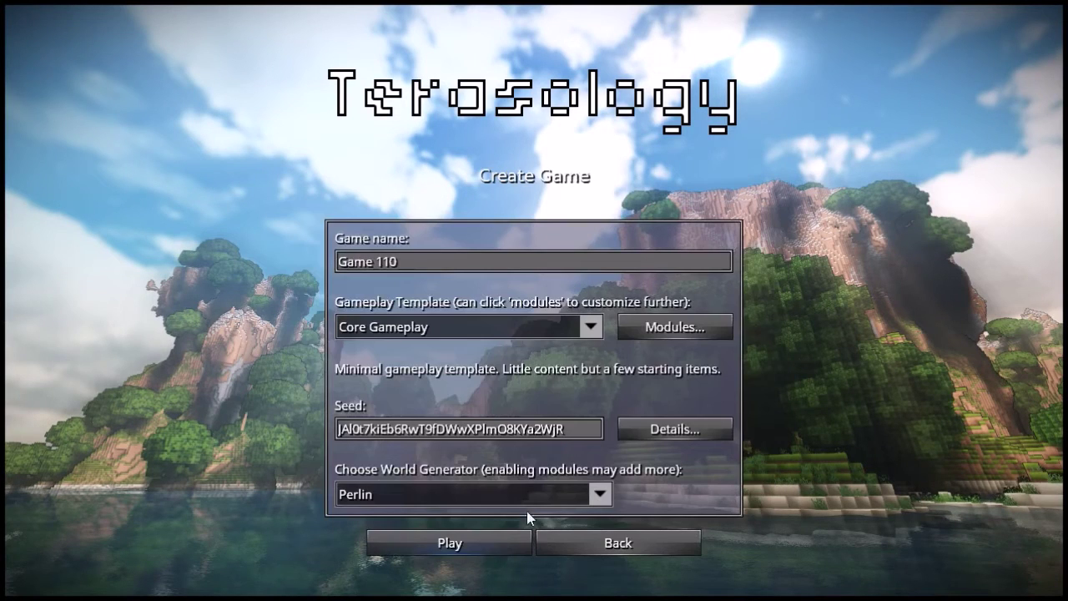
Step: Review the Caves generator parameters in the world details and generate the world's map preview
{"action": "left_click", "coordinate": [689, 429]}
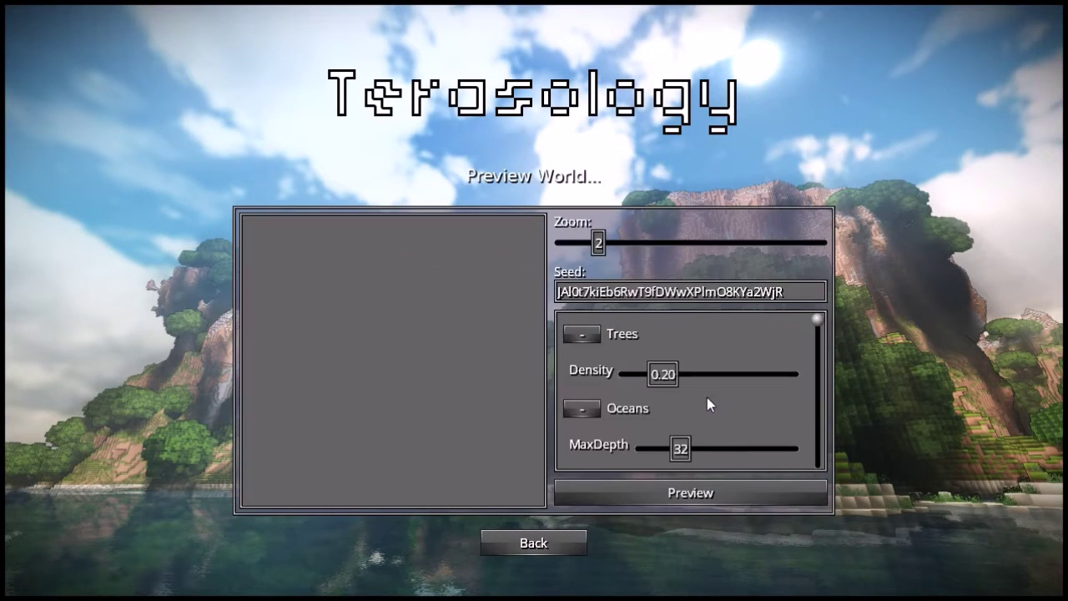
{"action": "scroll", "coordinate": [820, 324], "scroll_direction": "down", "scroll_amount": 2}
{"action": "scroll", "coordinate": [821, 324], "scroll_direction": "up", "scroll_amount": 2}
{"action": "left_click_drag", "start_coordinate": [821, 324], "coordinate": [810, 403]}
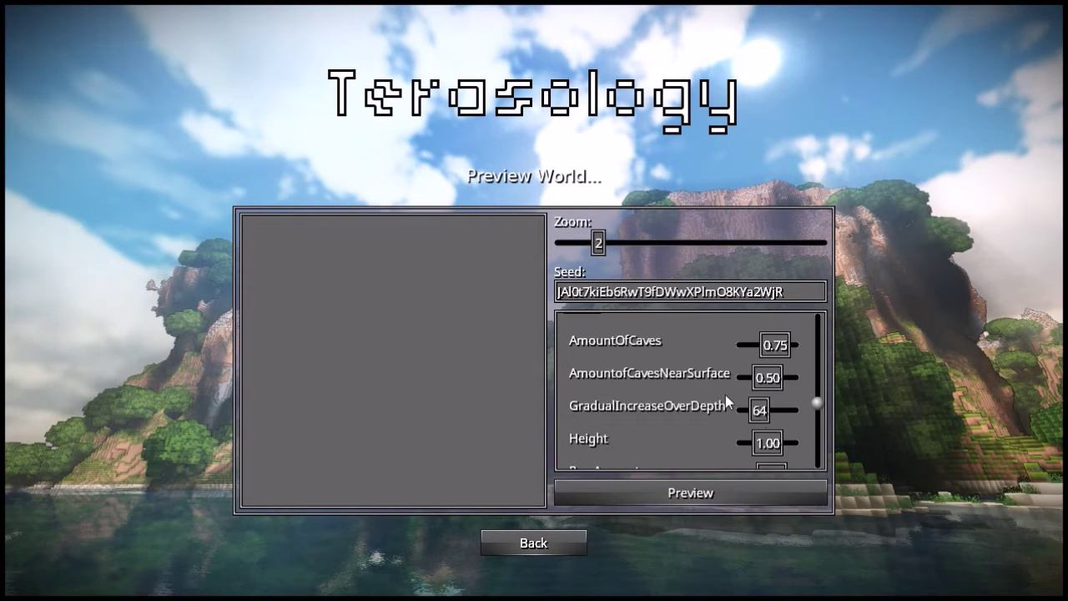
{"action": "scroll", "coordinate": [724, 392], "scroll_direction": "down", "scroll_amount": 1}
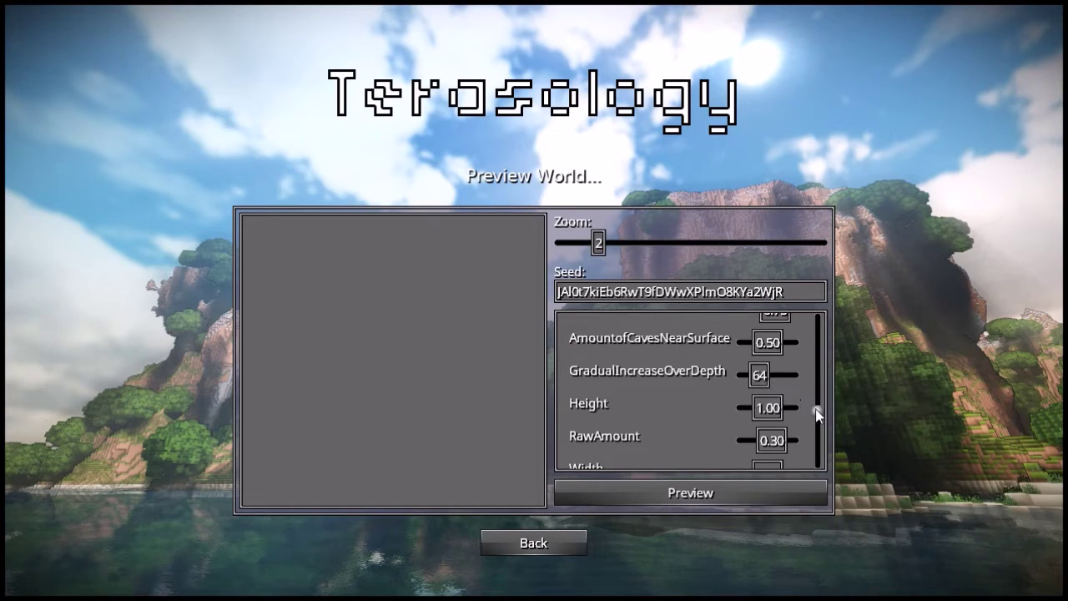
{"action": "left_click_drag", "start_coordinate": [816, 409], "coordinate": [822, 414]}
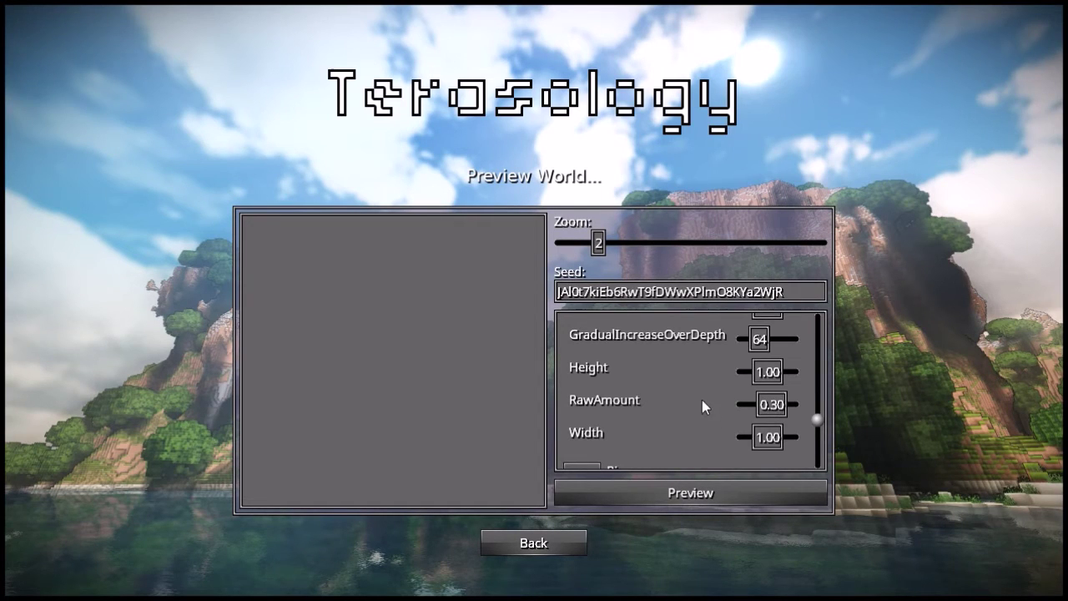
{"action": "scroll", "coordinate": [699, 393], "scroll_direction": "down", "scroll_amount": 2}
{"action": "scroll", "coordinate": [695, 388], "scroll_direction": "up", "scroll_amount": 2}
{"action": "left_click", "coordinate": [688, 498]}
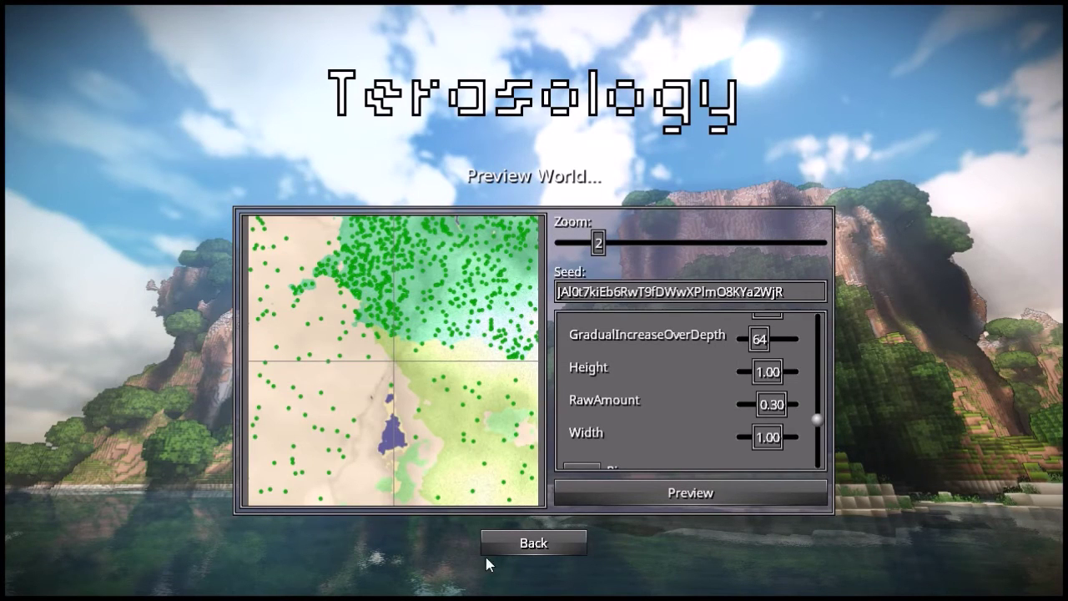
Step: Lower the AmountOfCaves parameter in the world details and start the new game
{"action": "mouse_move", "coordinate": [821, 427]}
{"action": "left_mouse_down"}
{"action": "mouse_move", "coordinate": [820, 392]}
{"action": "mouse_move", "coordinate": [821, 409]}
{"action": "left_mouse_up"}
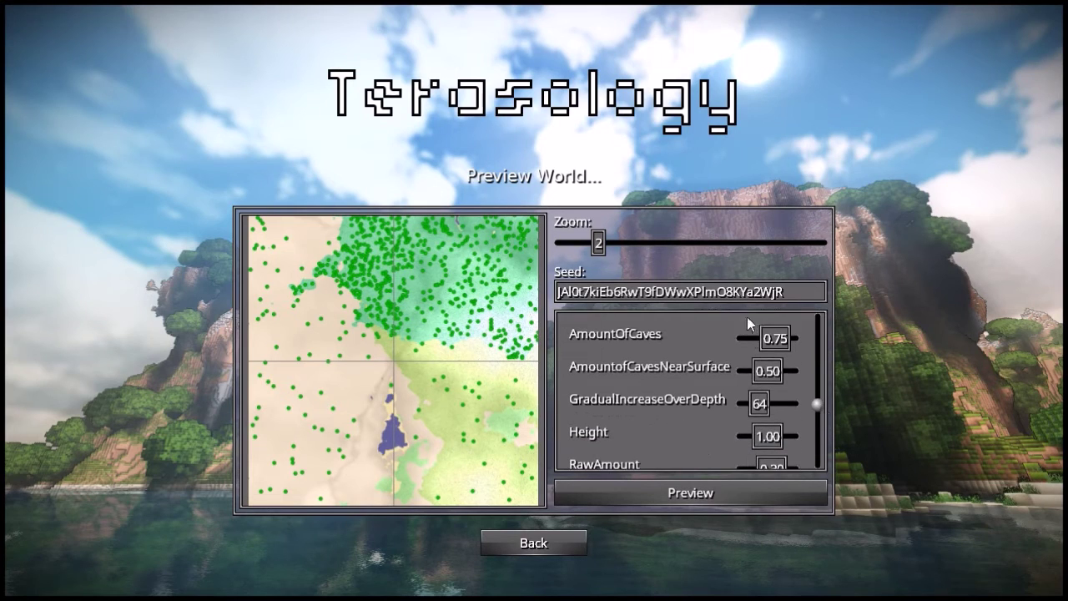
{"action": "left_click_drag", "start_coordinate": [774, 338], "coordinate": [759, 342]}
{"action": "left_click", "coordinate": [527, 541]}
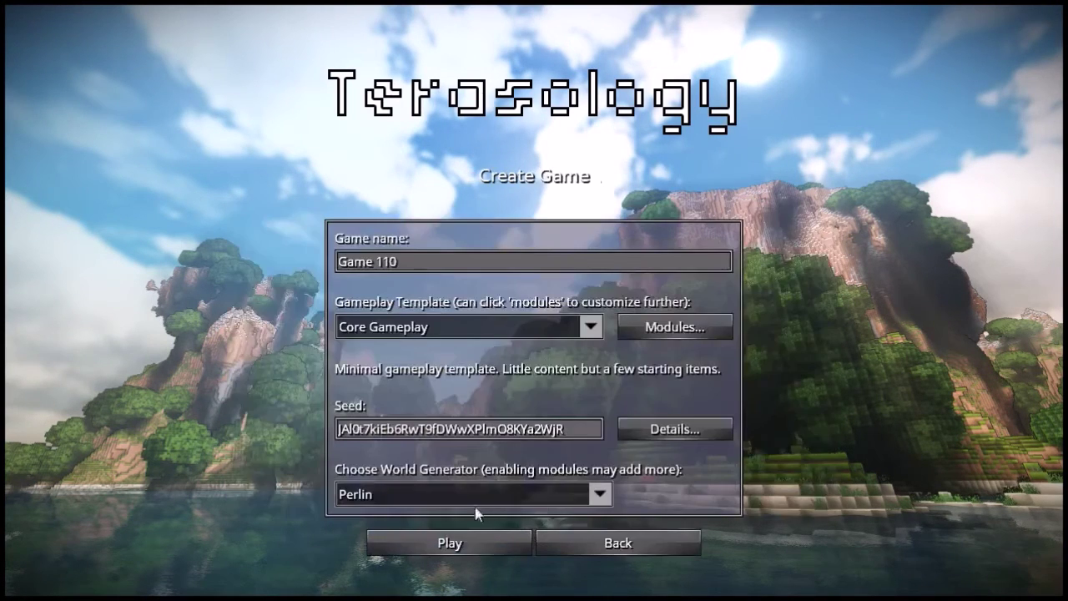
{"action": "left_click", "coordinate": [443, 546]}
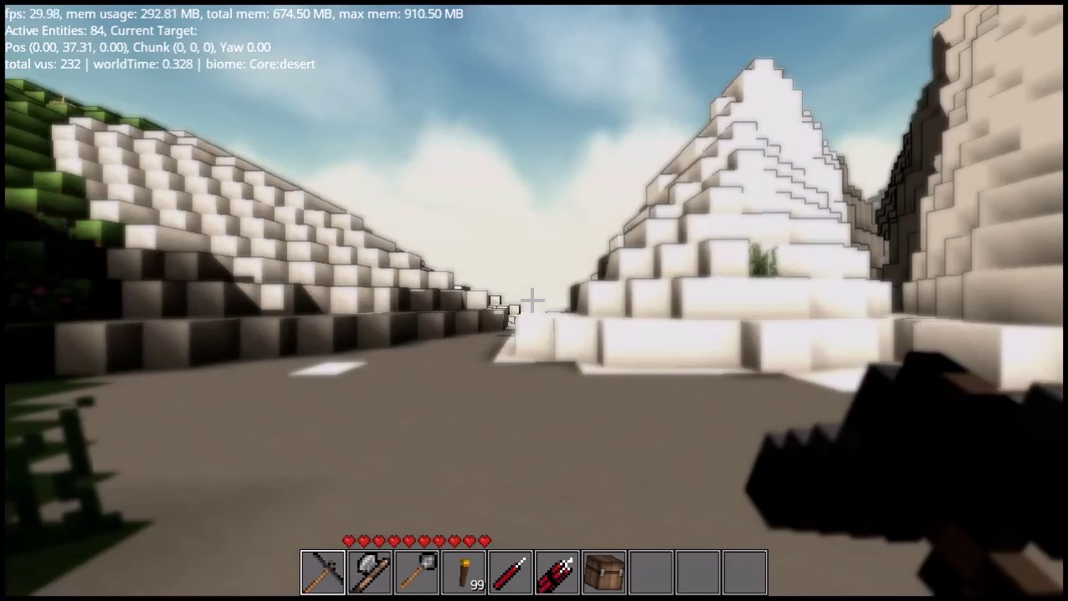
Step: Turn on ghost mode in the new world with the console command "ghost"
{"action": "key", "text": "grave"}
{"action": "type", "text": "ghost"}
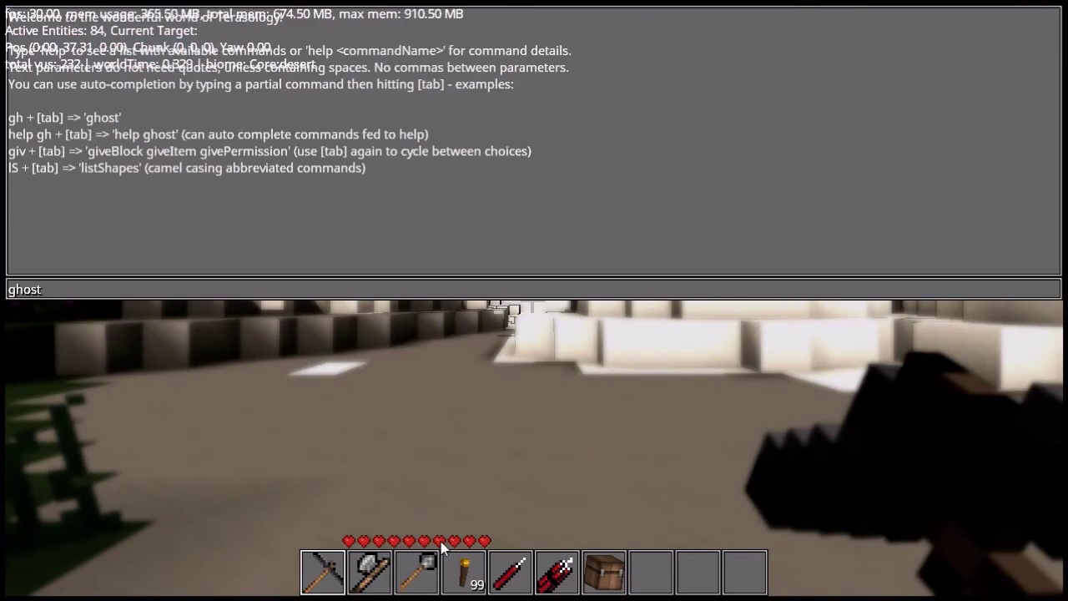
{"action": "key", "text": "Return"}
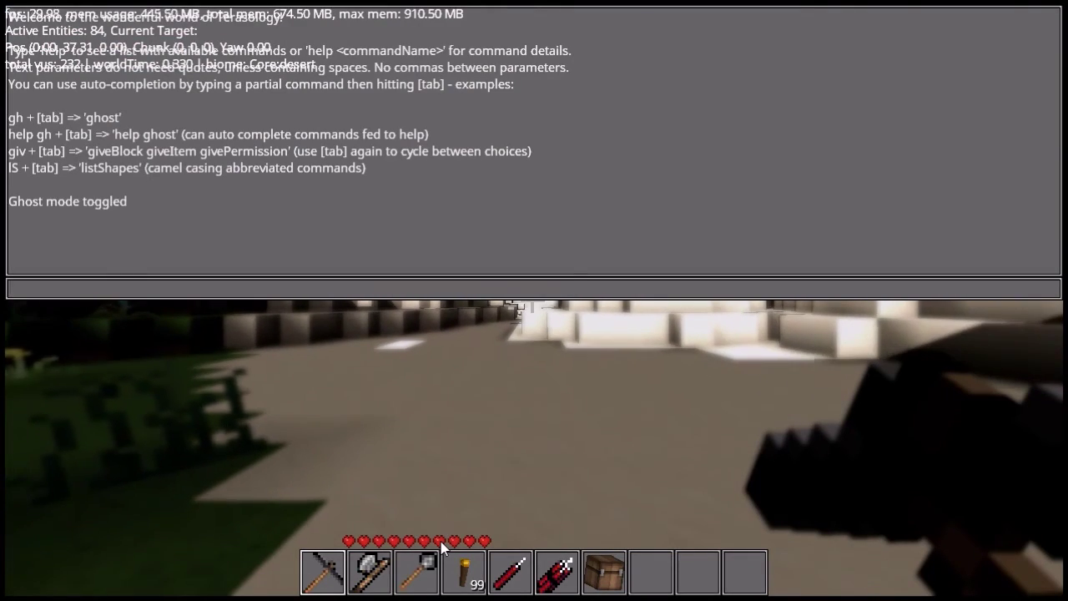
{"action": "key", "text": "grave"}
Step: Fly down through the ground toward the dark cave silhouettes and enter the large cave below
{"action": "key", "text": "w"}
{"action": "key", "text": "w"}
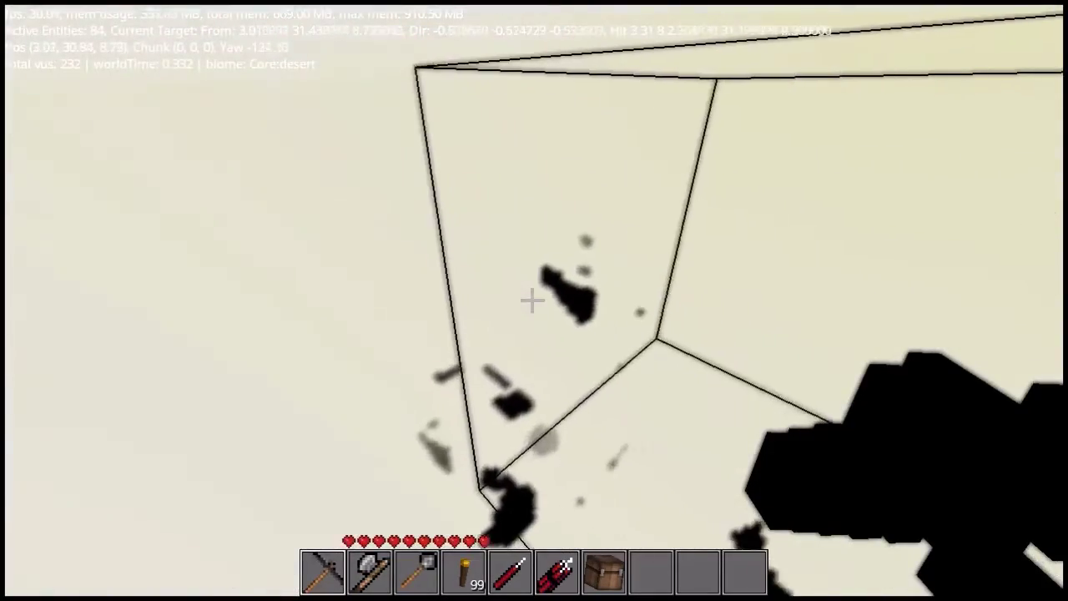
{"action": "key", "text": "w"}
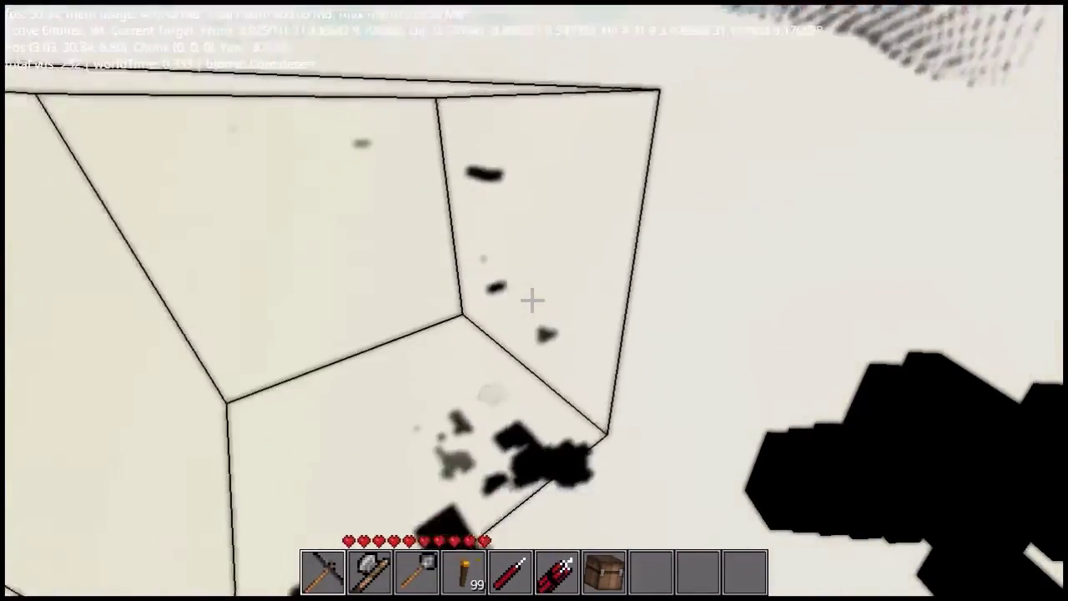
{"action": "key", "text": "w"}
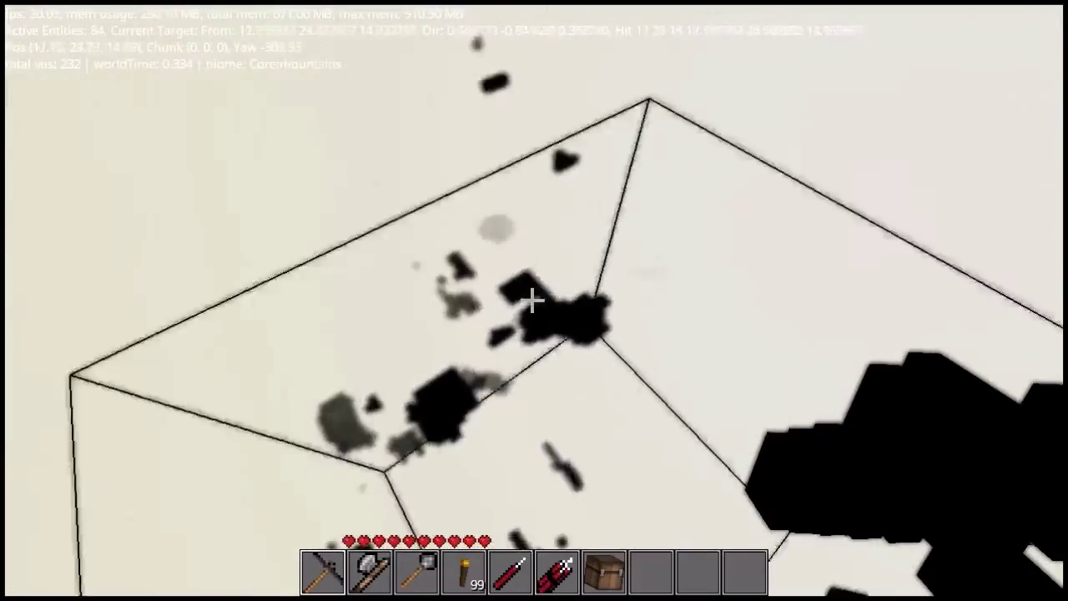
{"action": "key", "text": "w"}
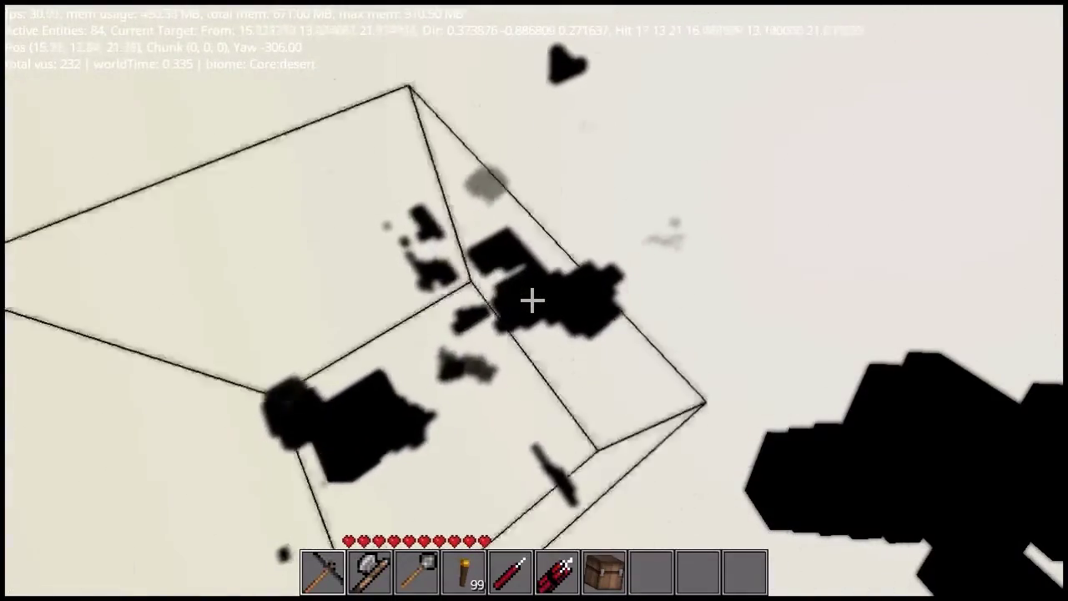
{"action": "key", "text": "w"}
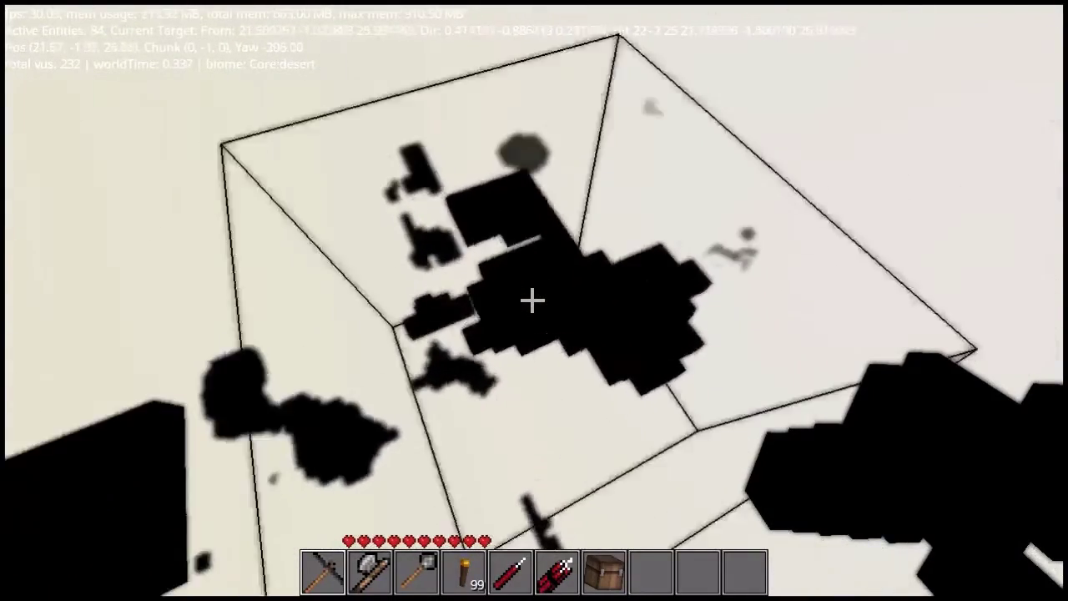
{"action": "key", "text": "w"}
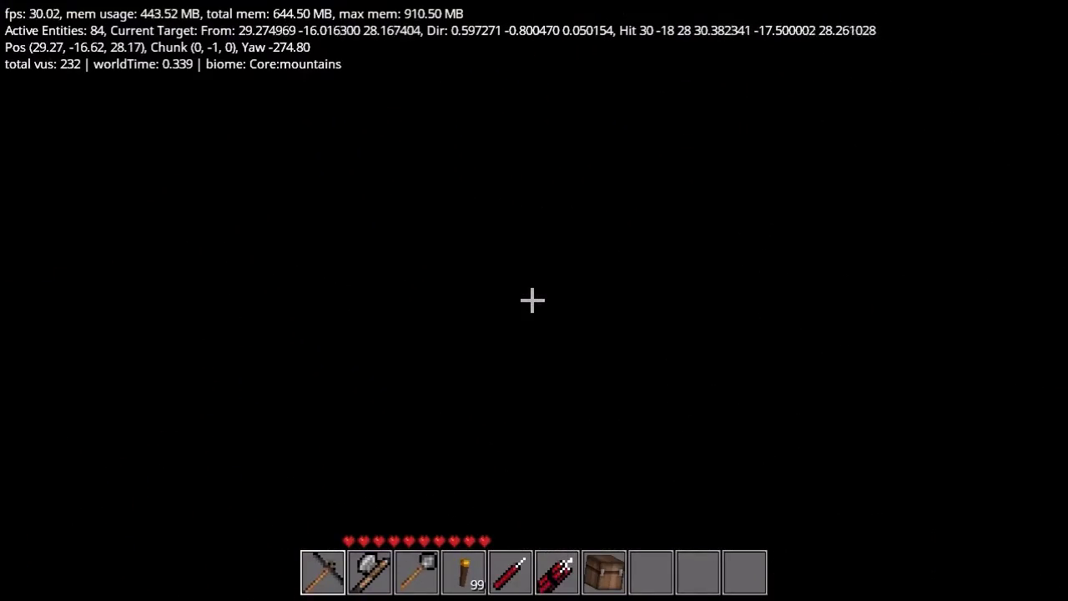
Step: Hold a torch to light the dark cave and explore its narrow stone passages
{"action": "key", "text": "4"}
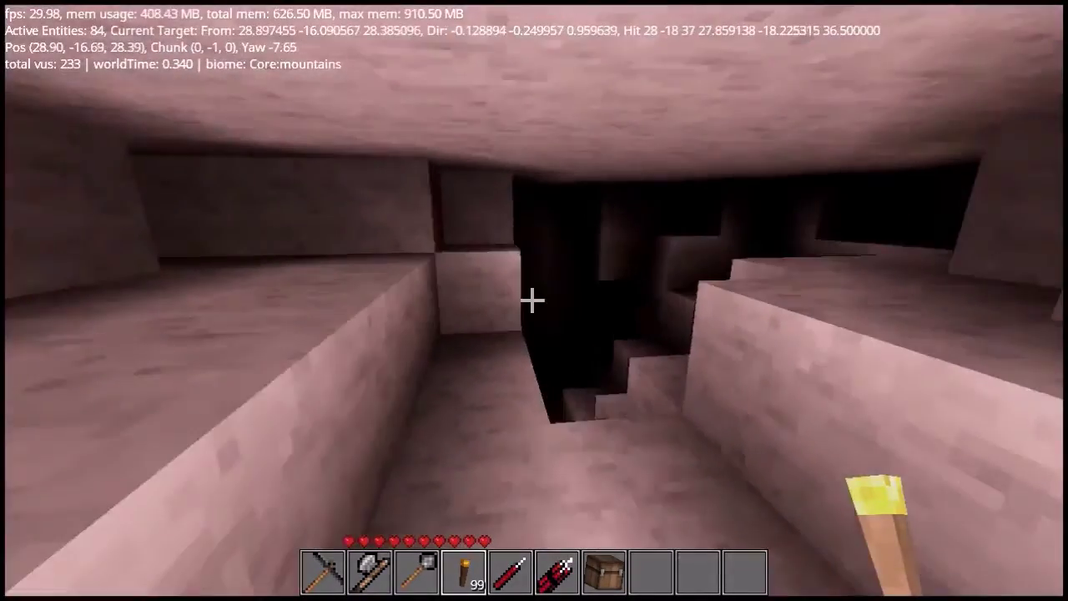
{"action": "key", "text": "w"}
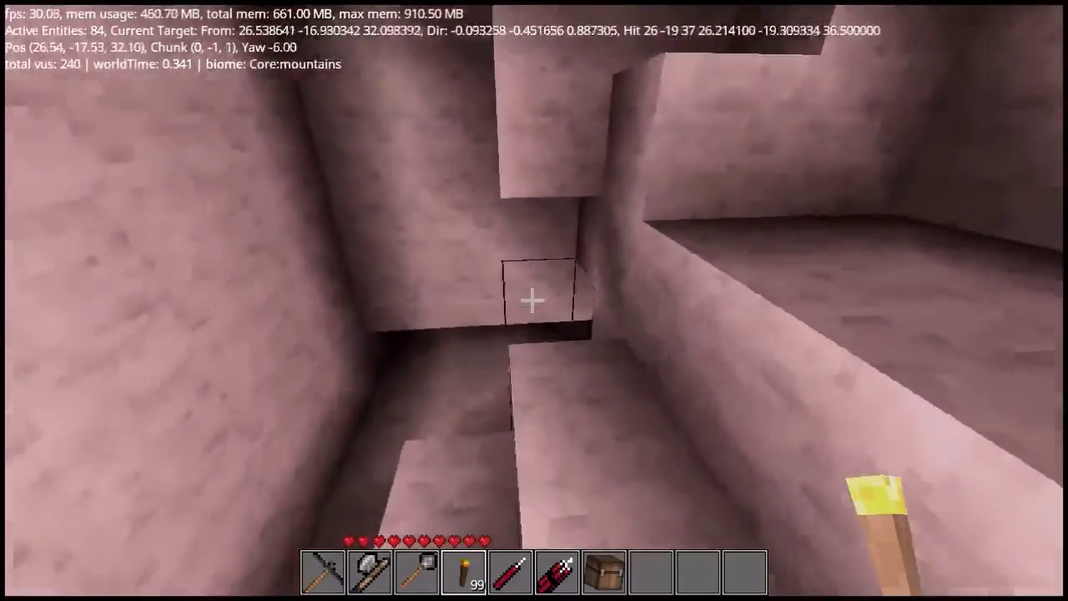
{"action": "key", "text": "w"}
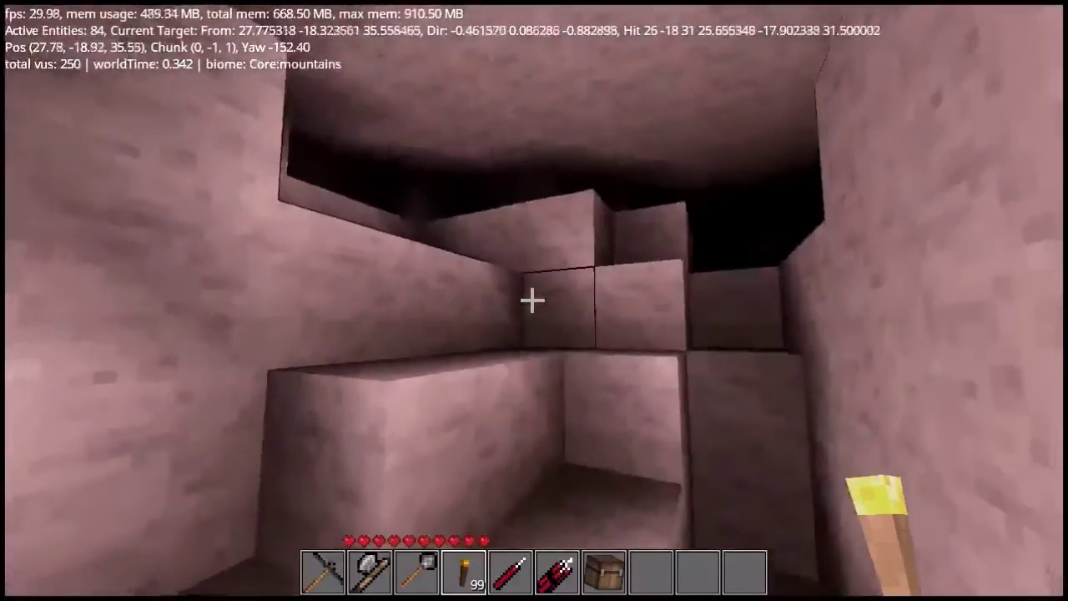
Step: Fly up out of the cave into the rock and examine how the surrounding caves are spread out
{"action": "key", "text": "w"}
{"action": "key", "text": "space"}
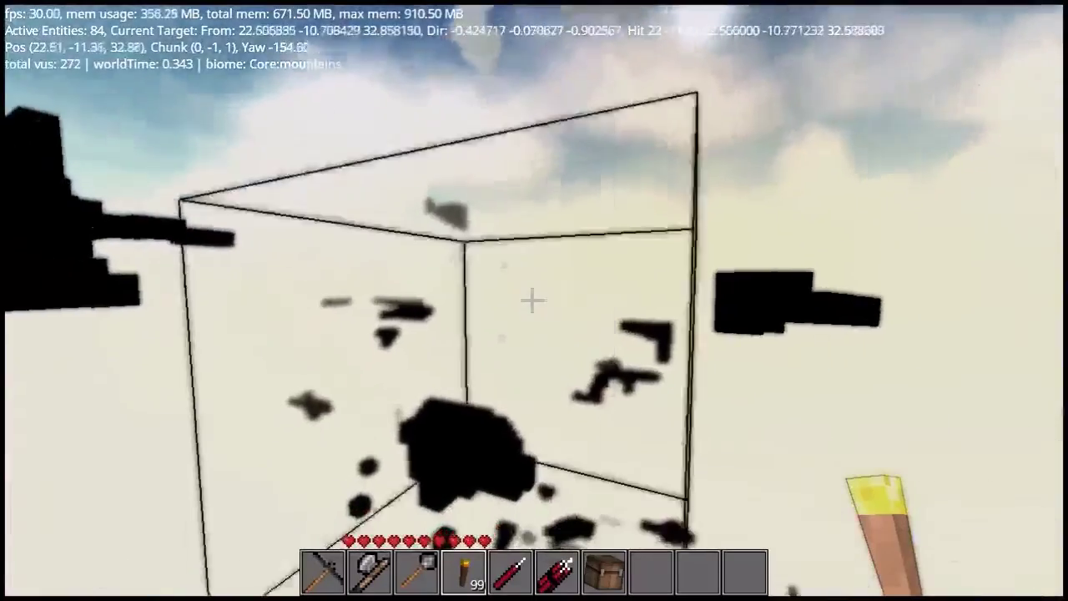
{"action": "key", "text": "w"}
{"action": "key", "text": "a"}
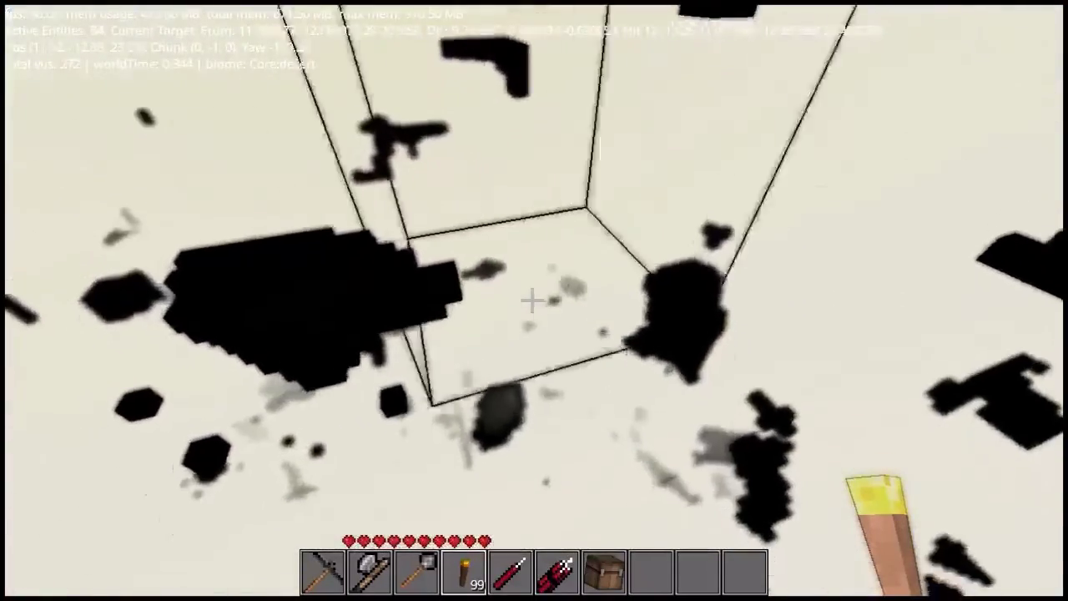